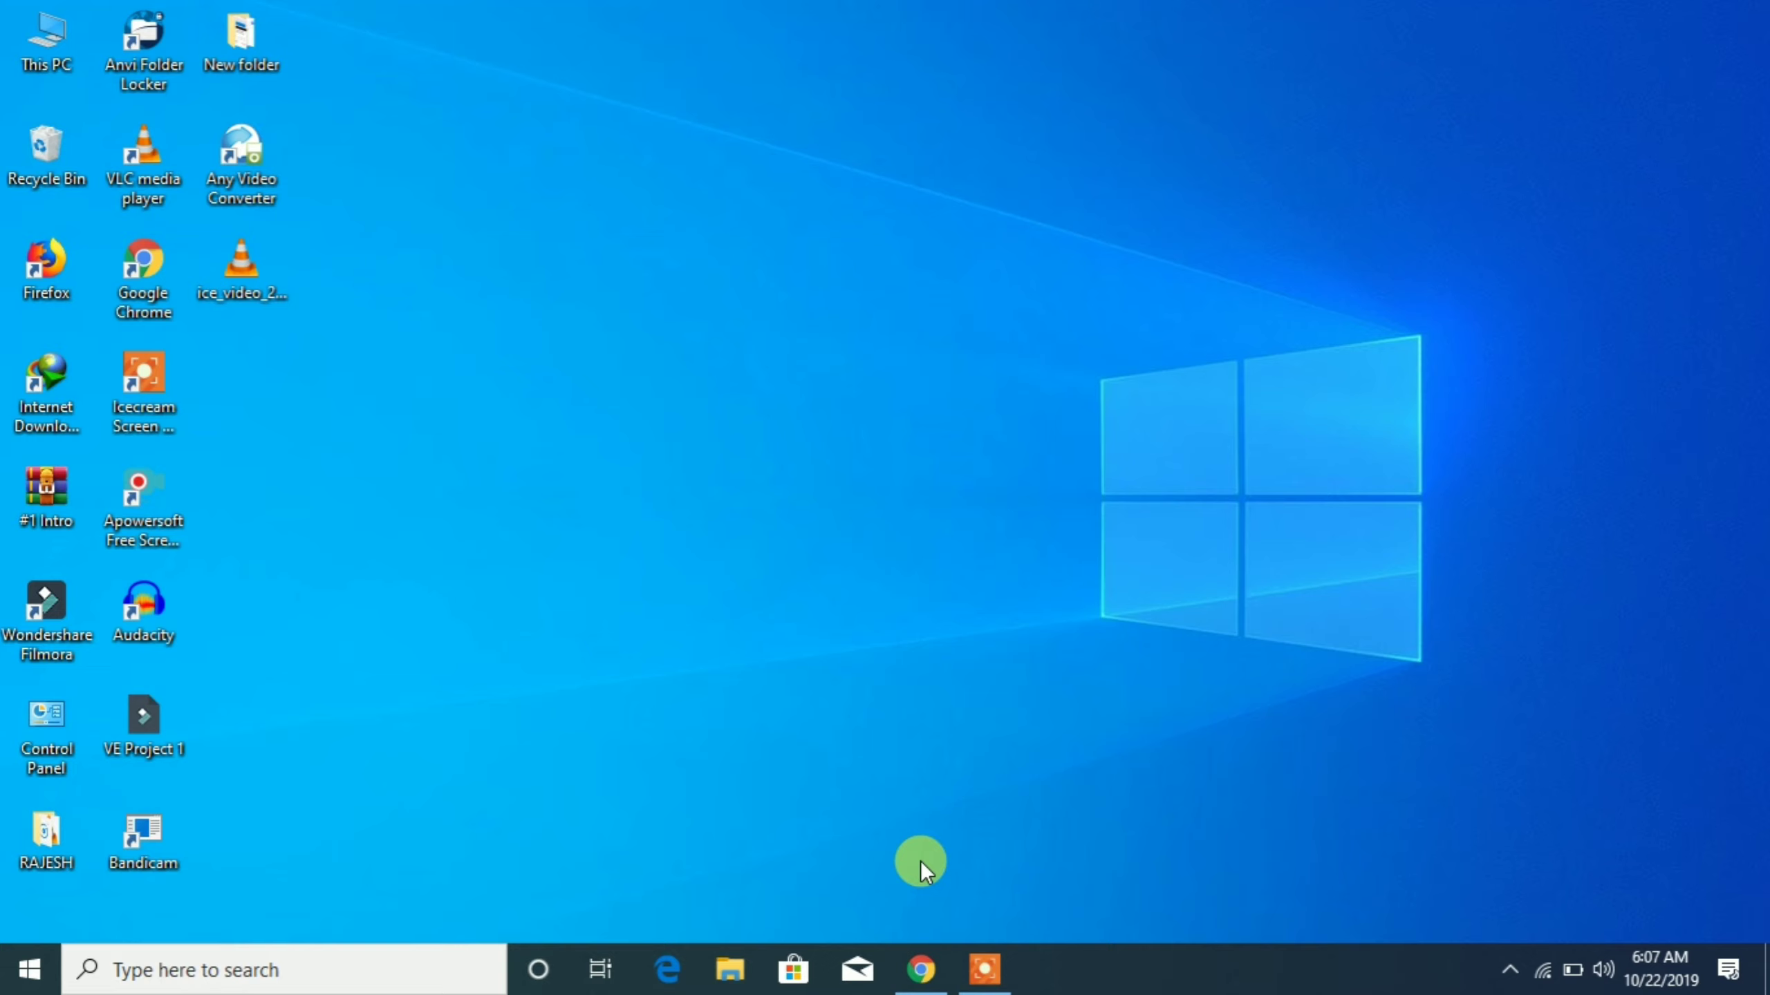
# - In Google Chrome, search for "any video converter pc" and view Filehippo's Any Video Converter 6.3.1 download page, closing the browser when done
pyautogui.click(918, 969)
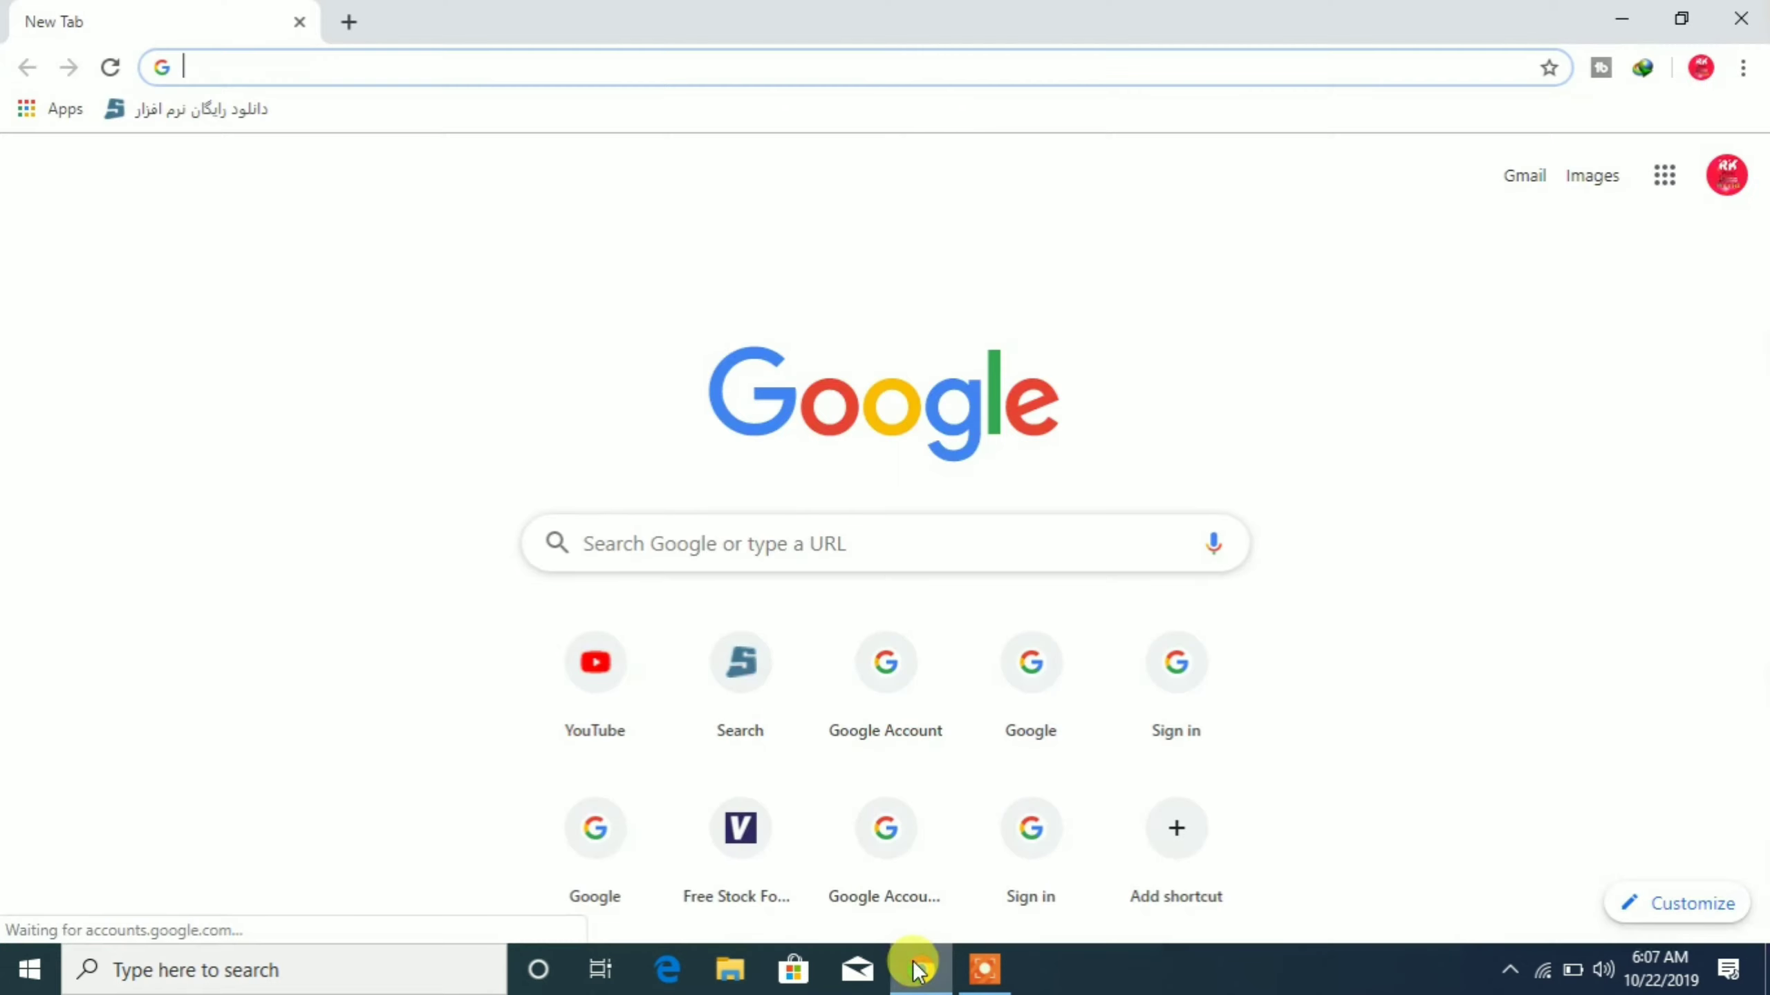
pyautogui.click(901, 555)
pyautogui.write('any')
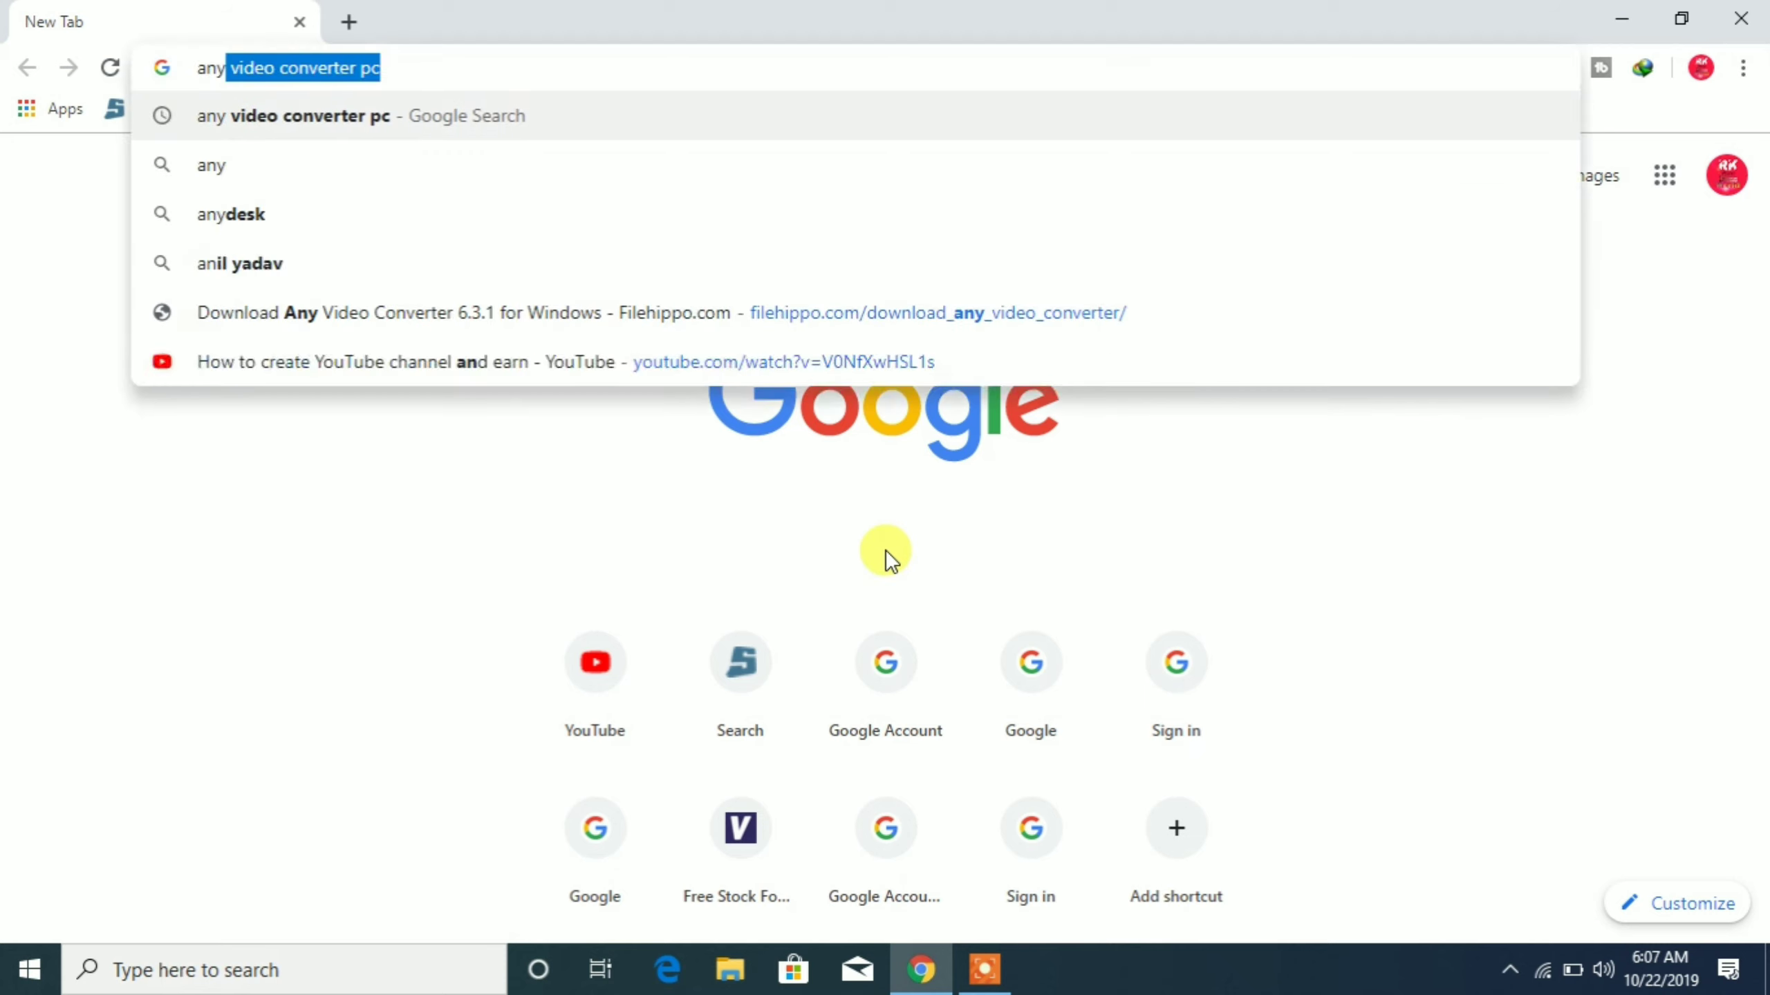
pyautogui.write(' vide')
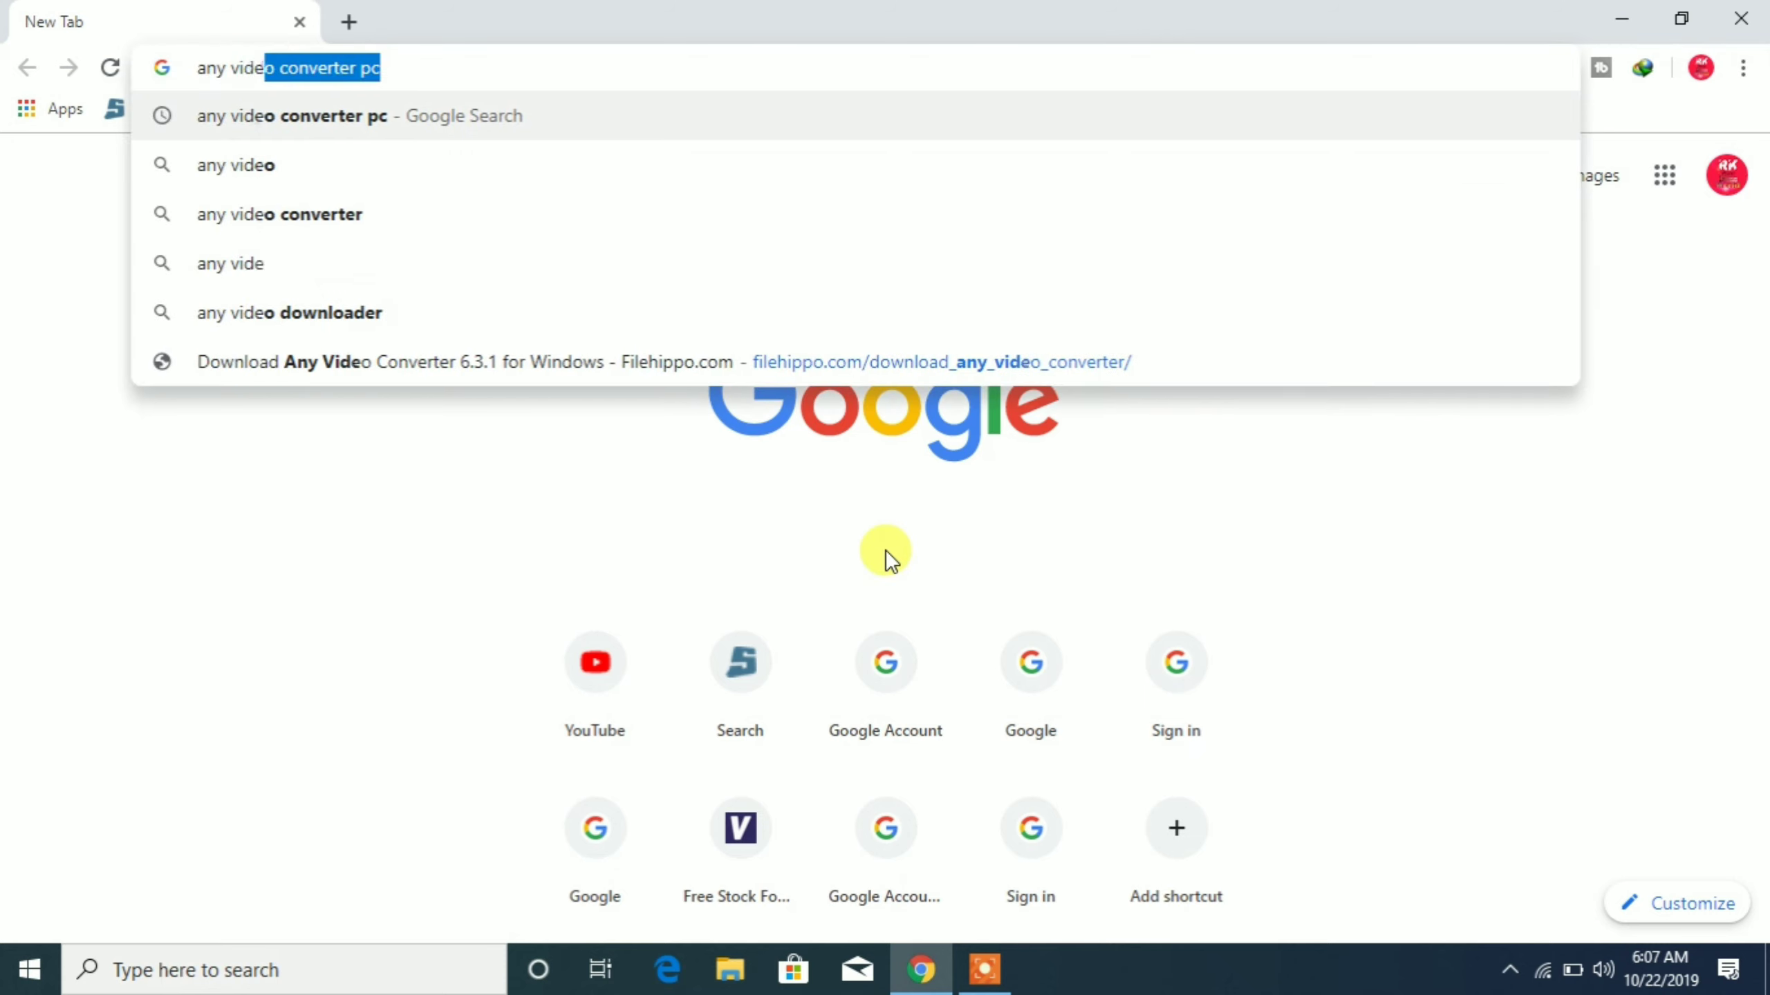
pyautogui.write('o')
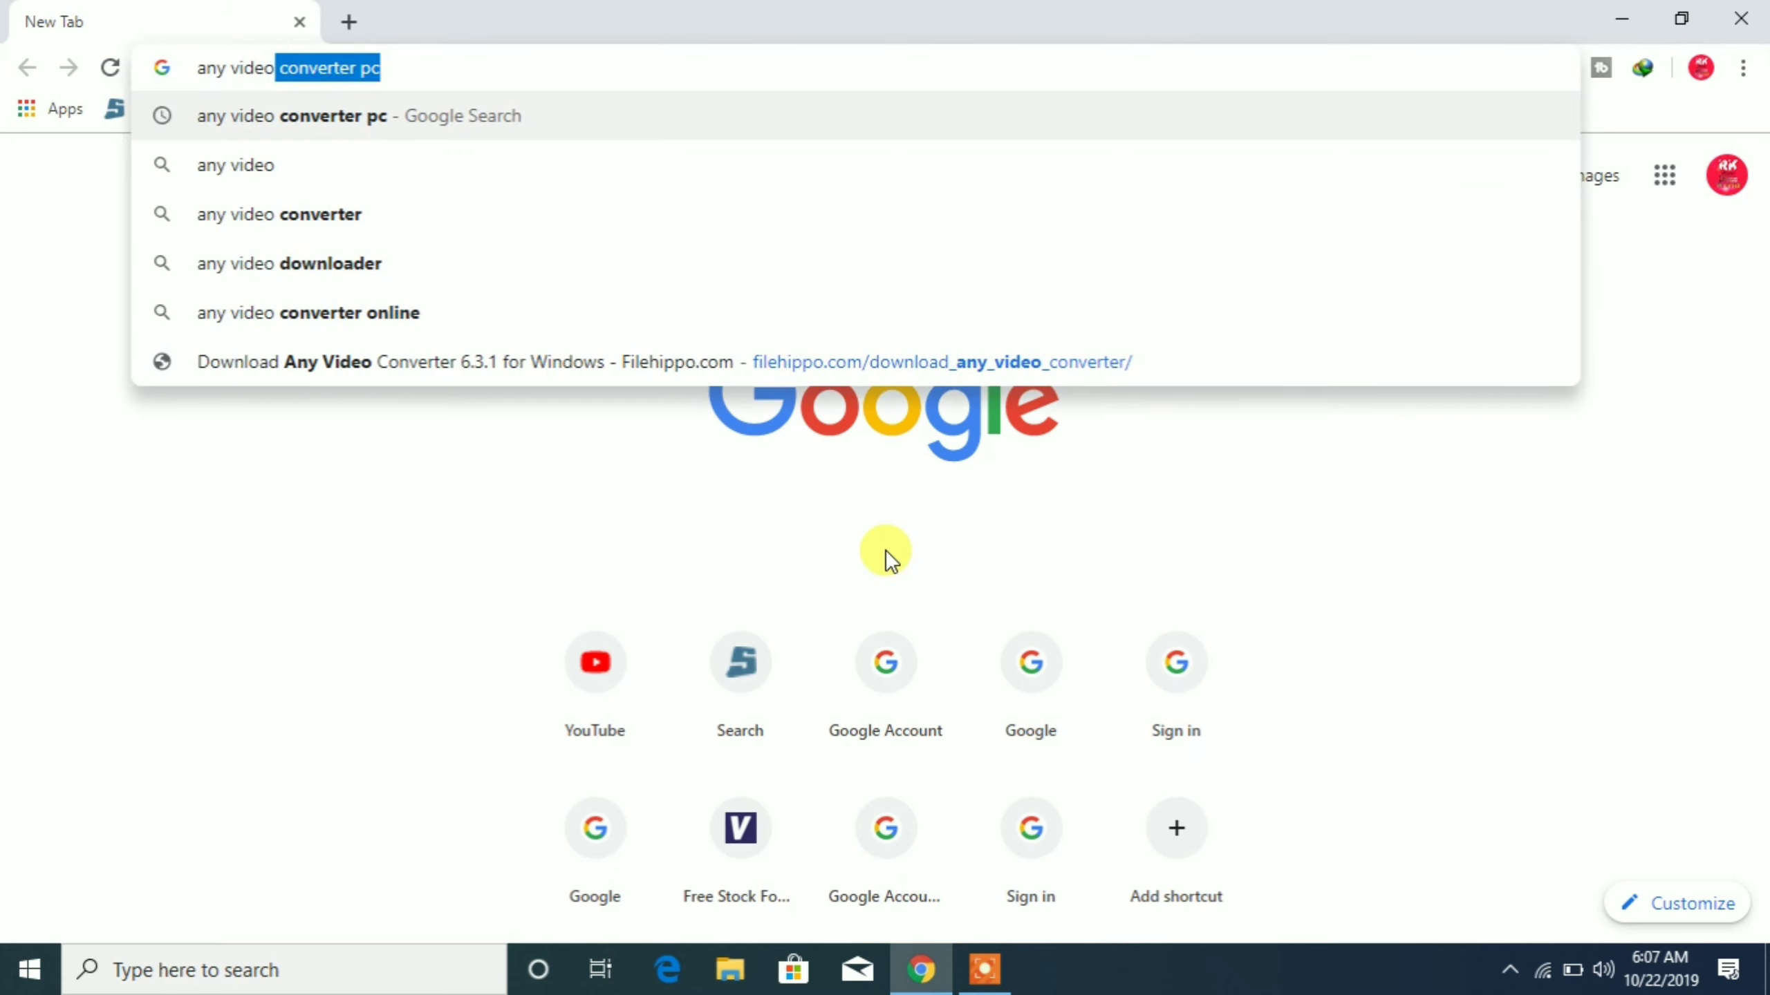
pyautogui.click(411, 112)
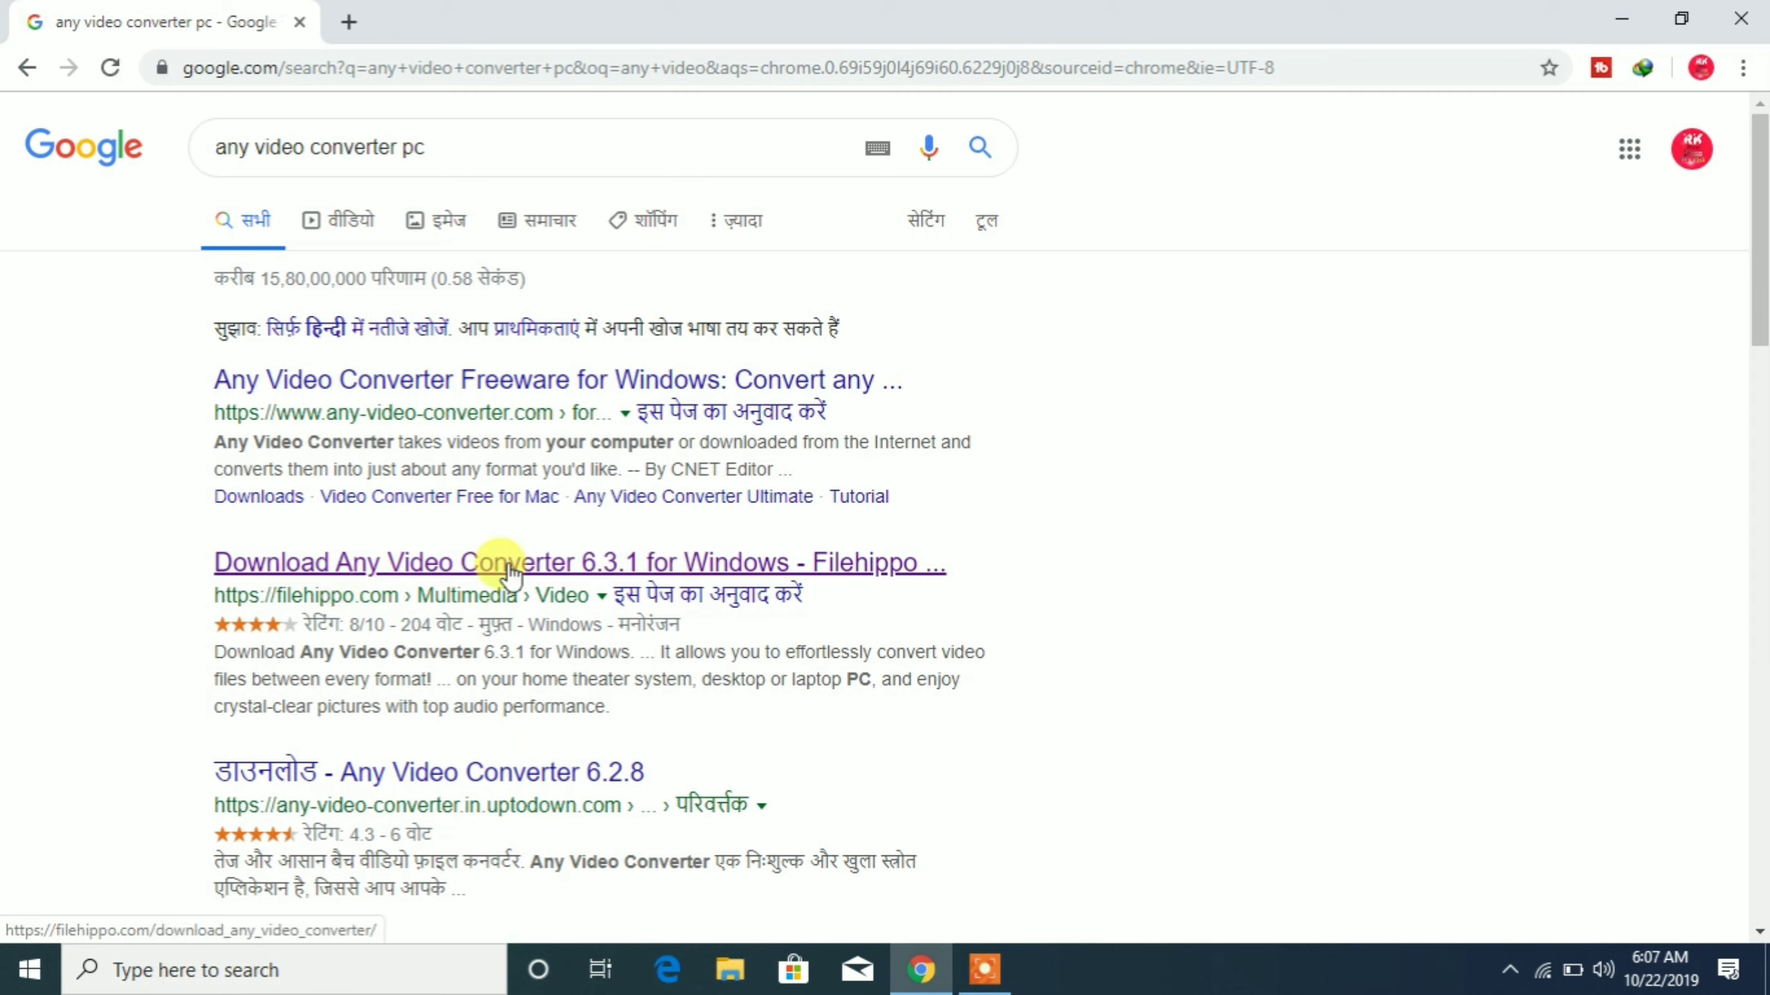
pyautogui.click(627, 578)
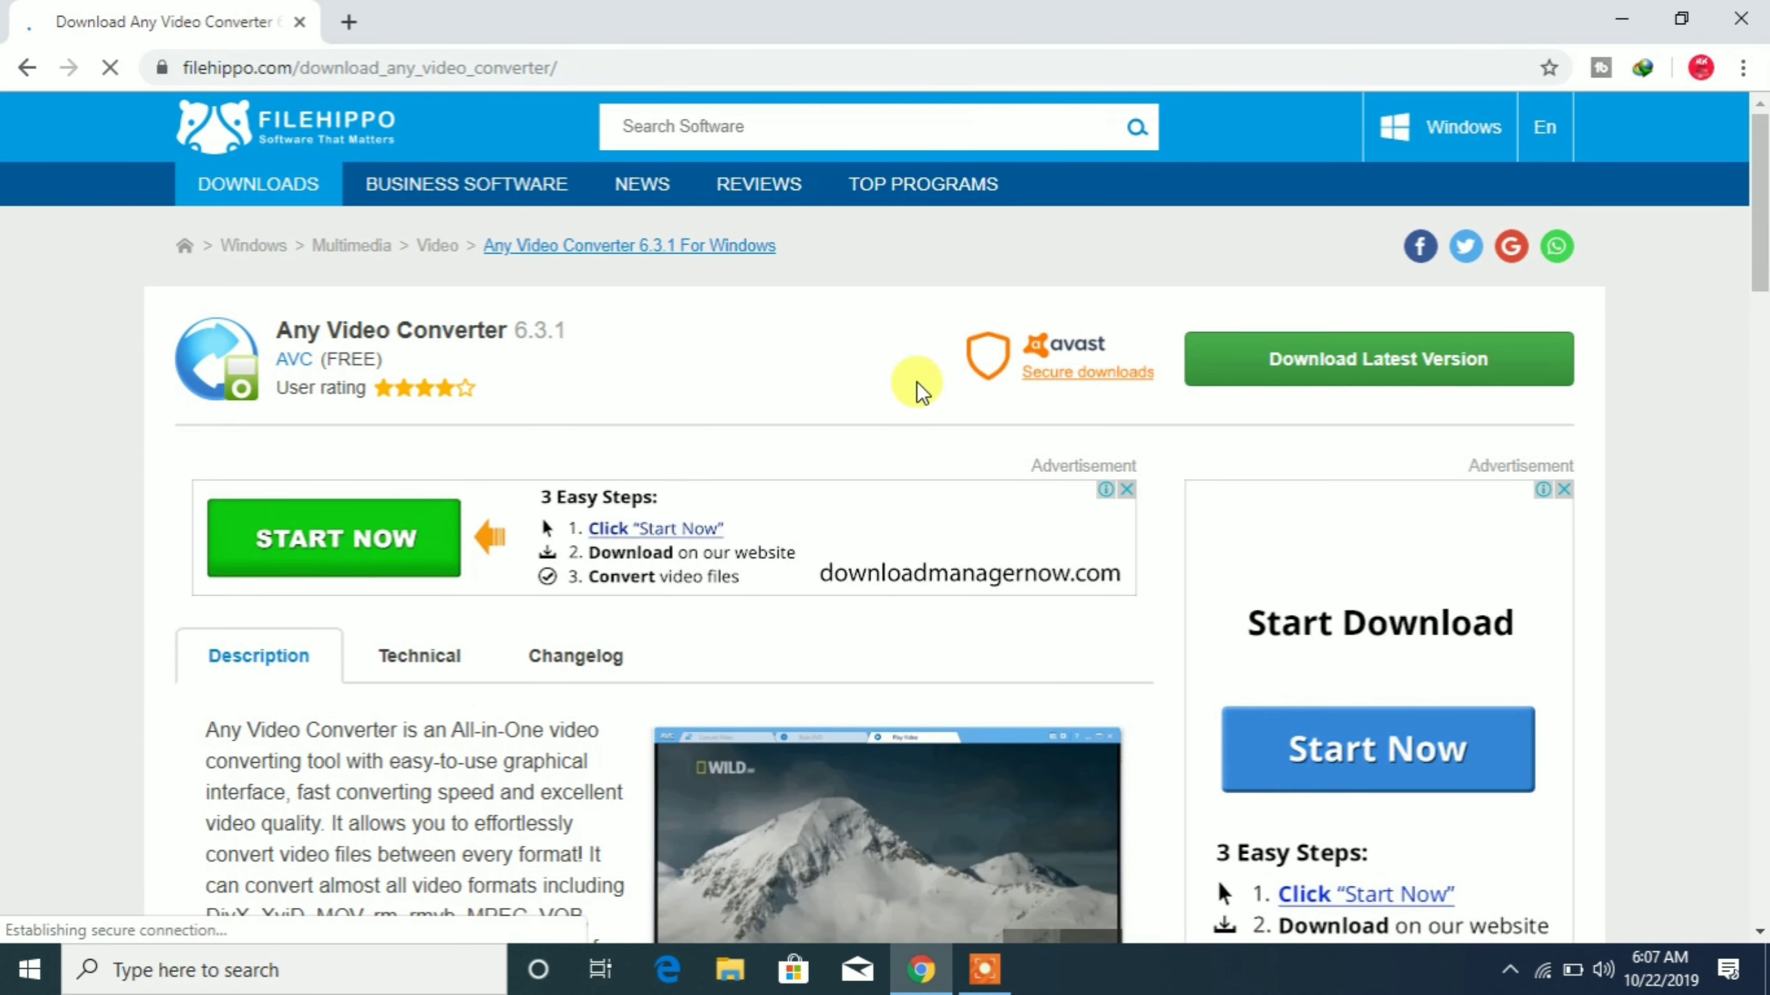
pyautogui.click(1744, 29)
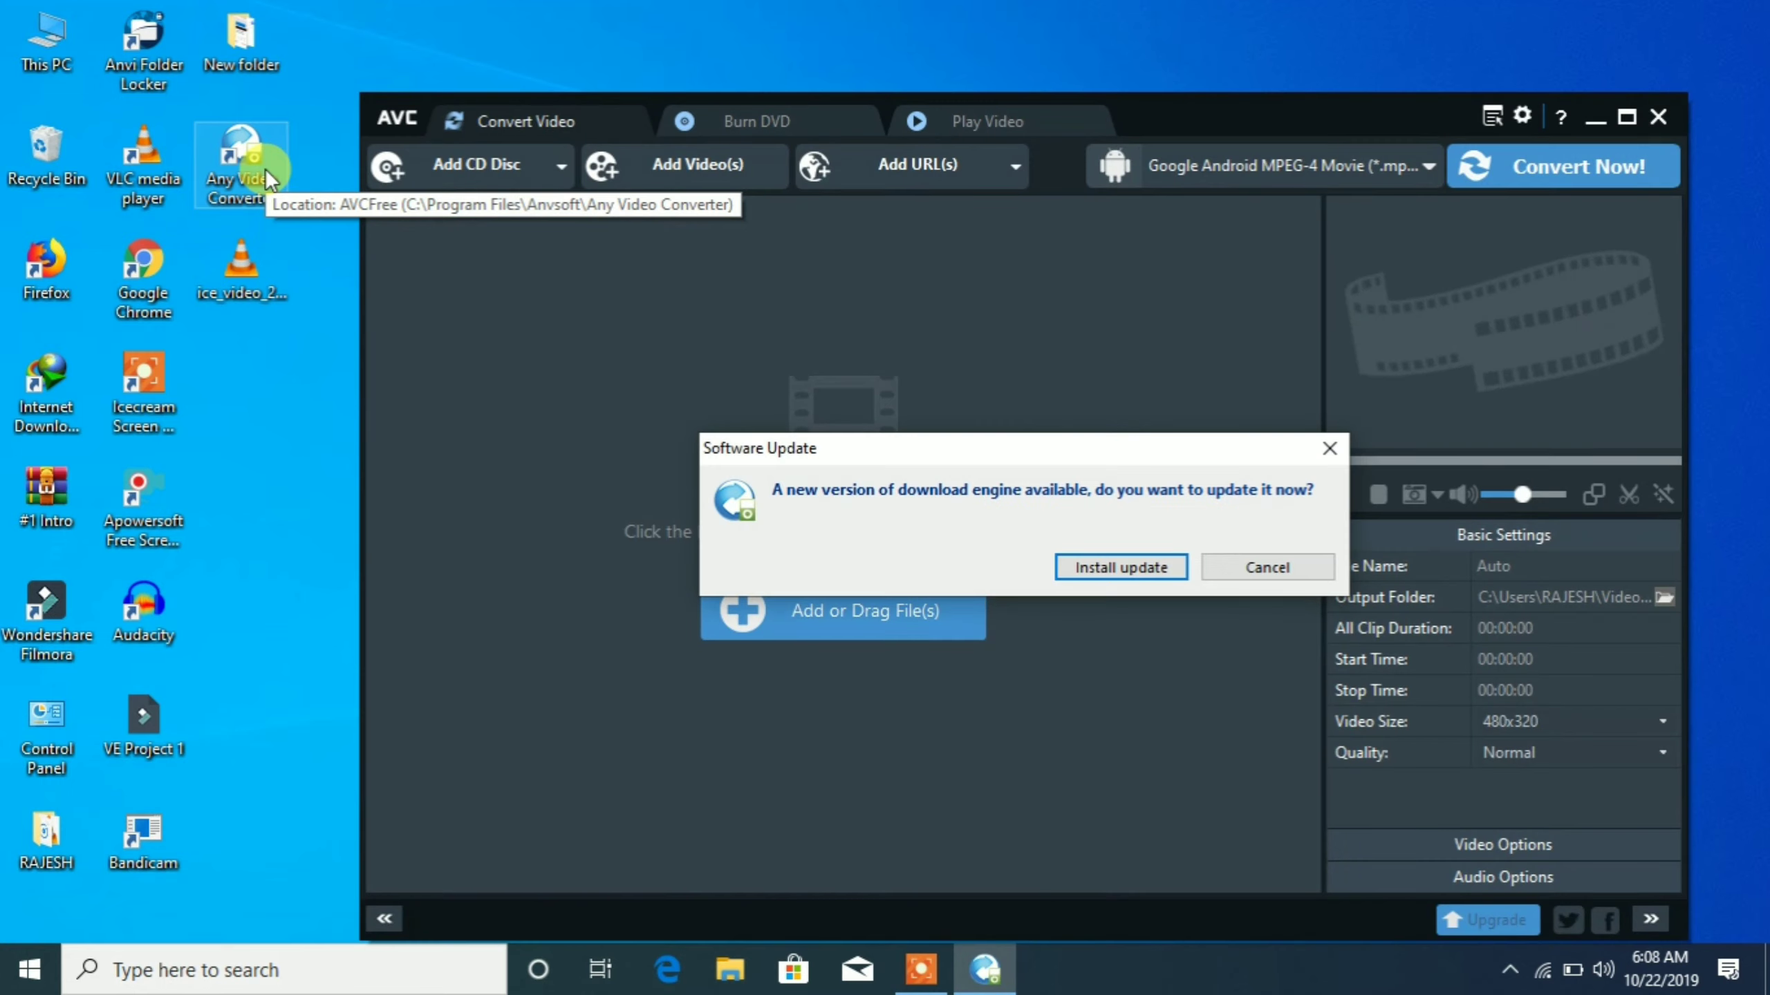
pyautogui.click(1270, 576)
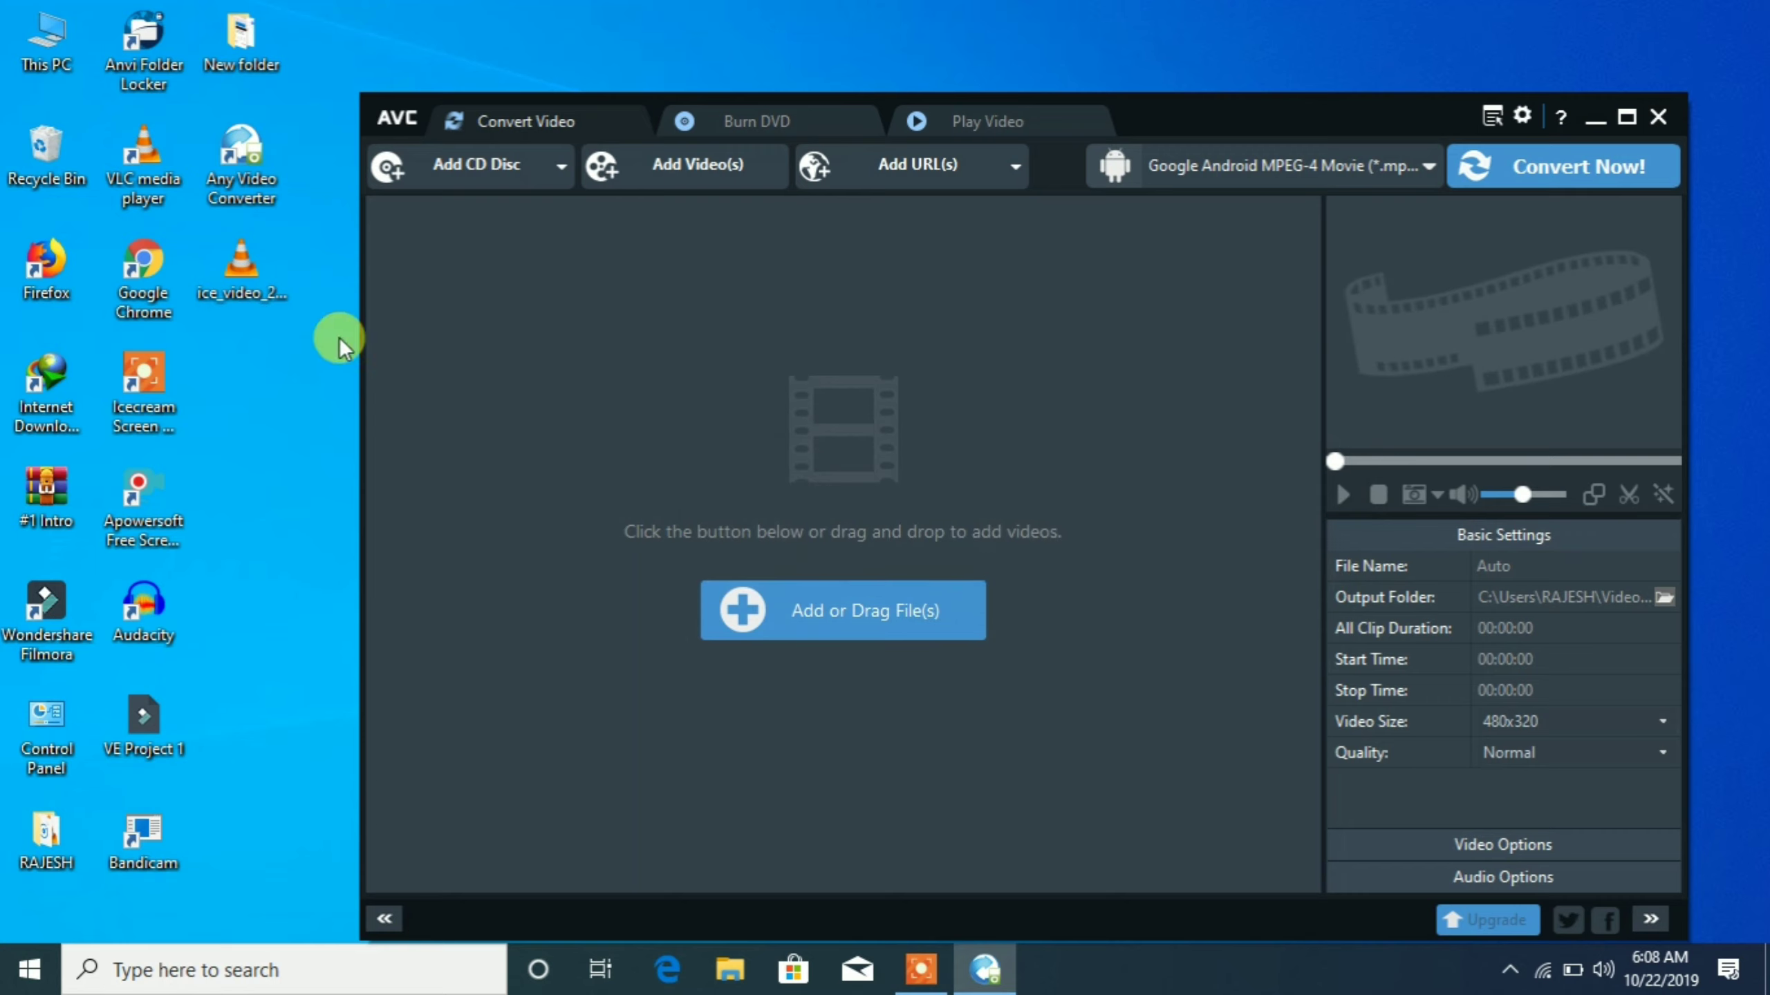
pyautogui.click(807, 615)
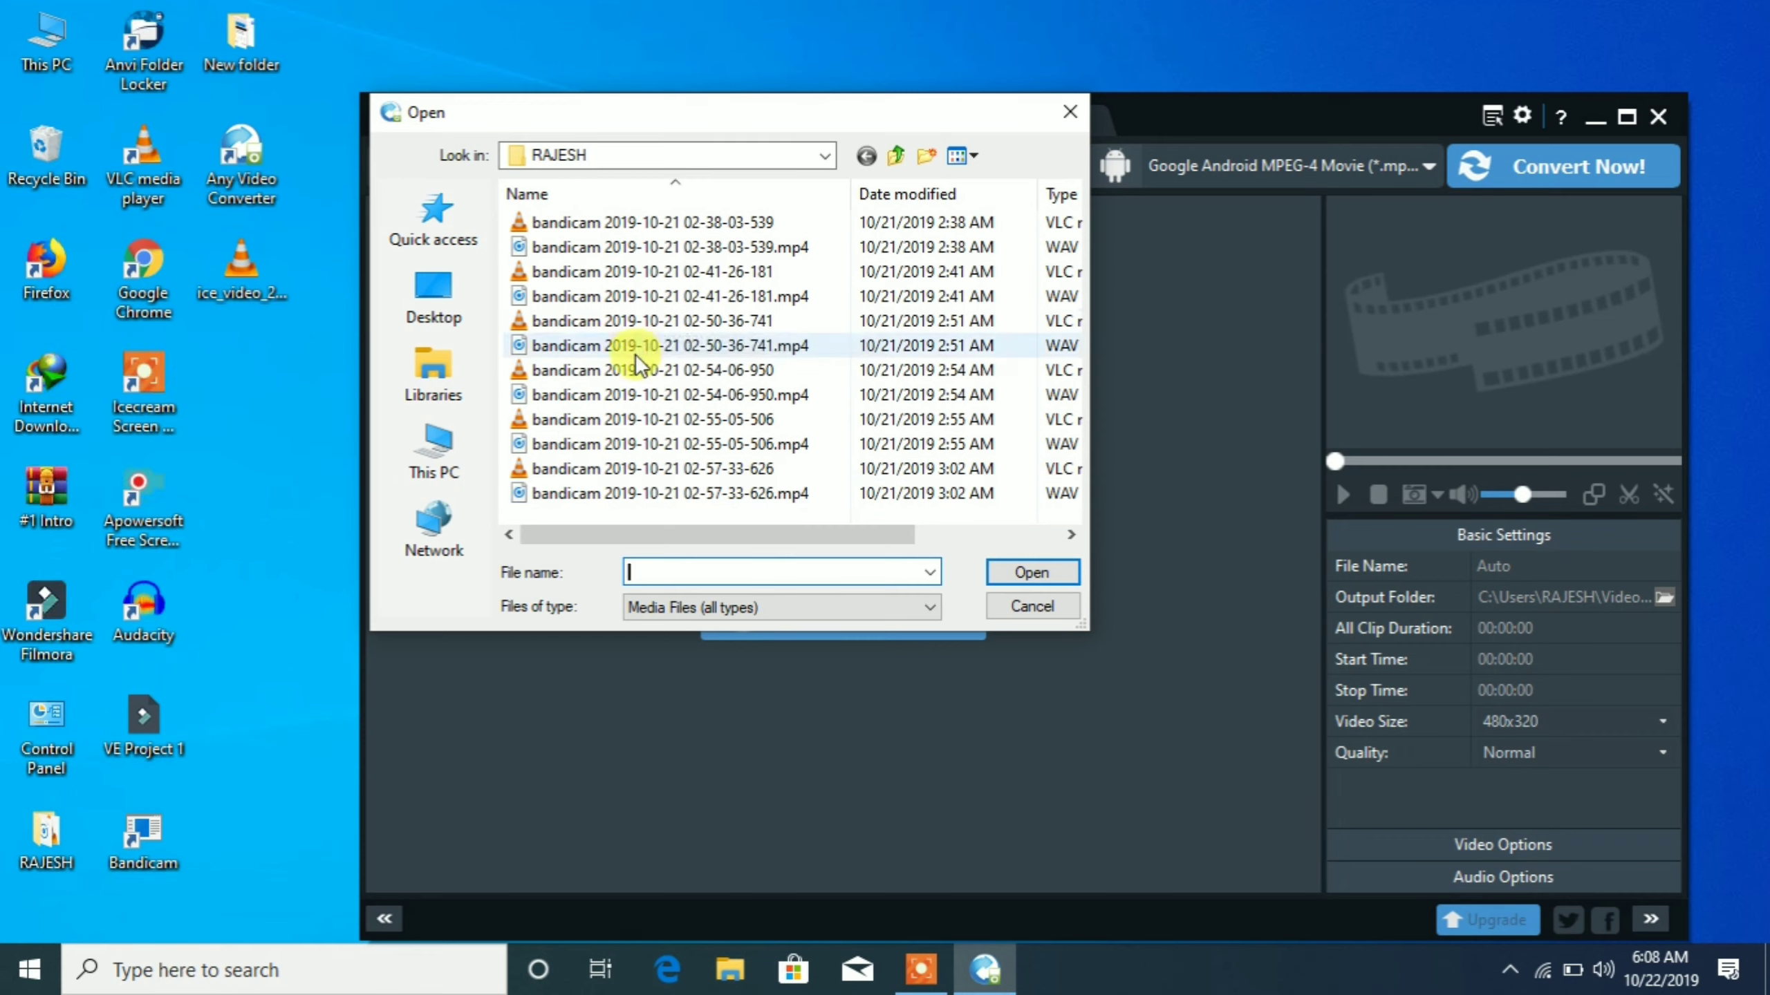
pyautogui.click(634, 434)
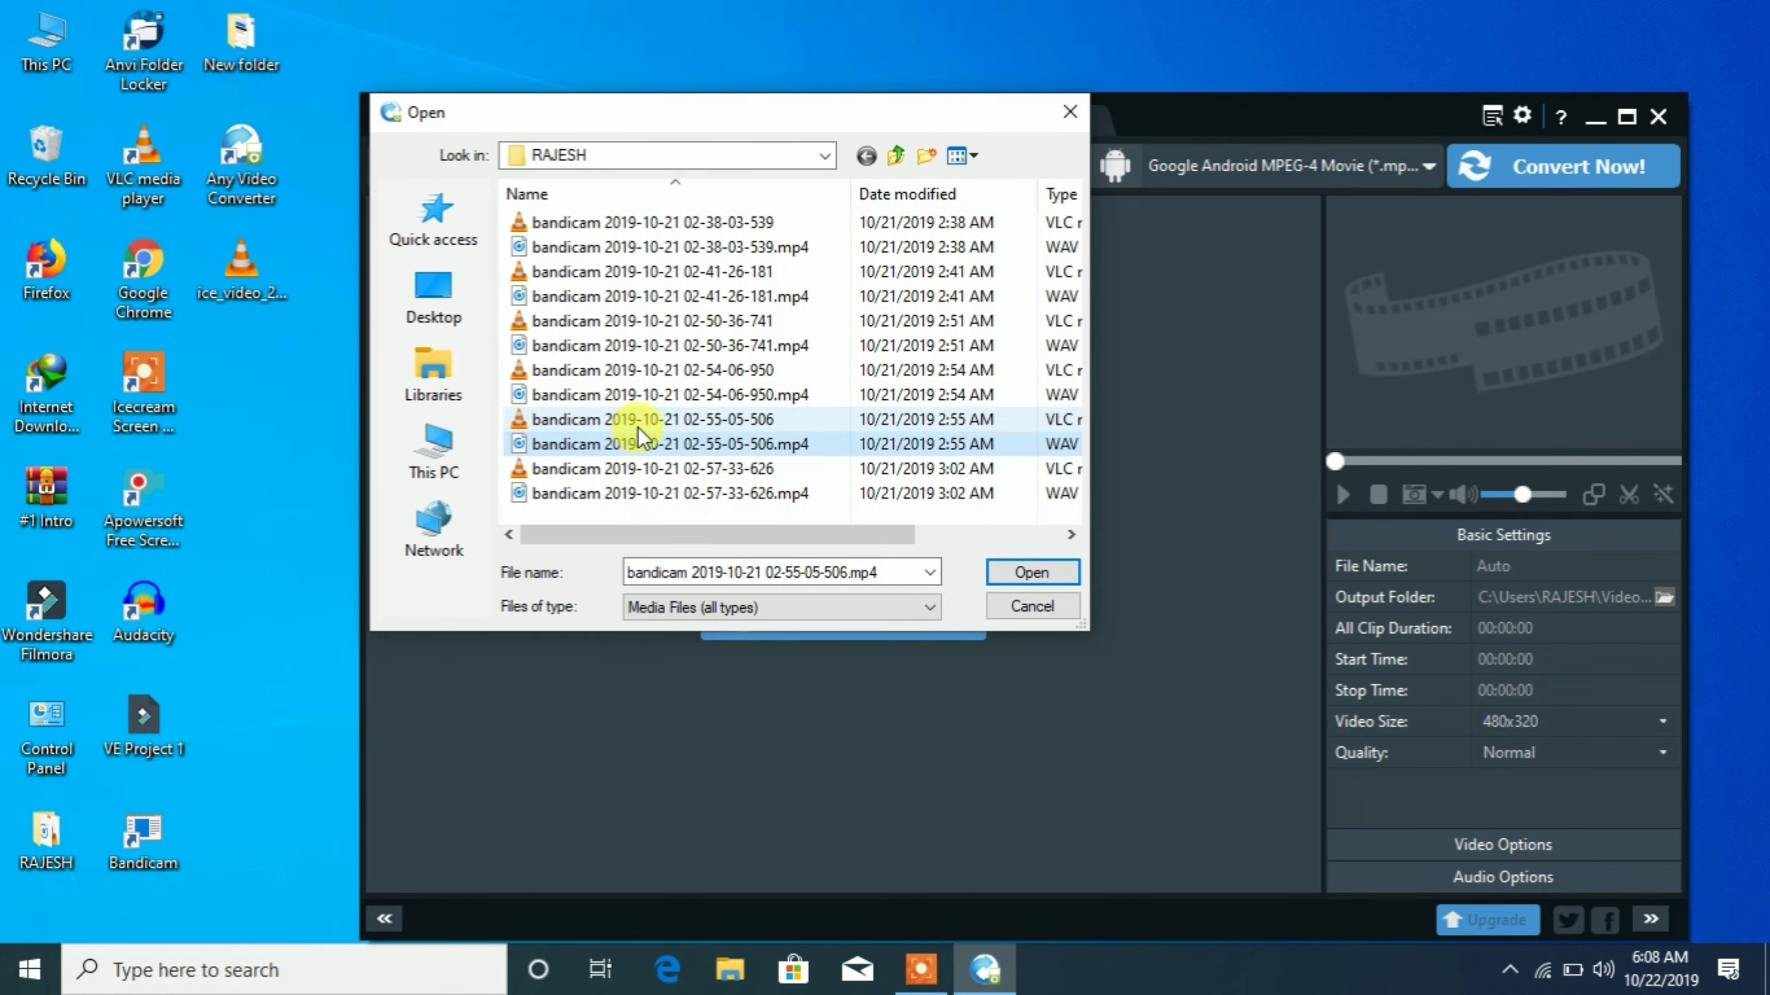
pyautogui.click(635, 420)
pyautogui.click(1050, 570)
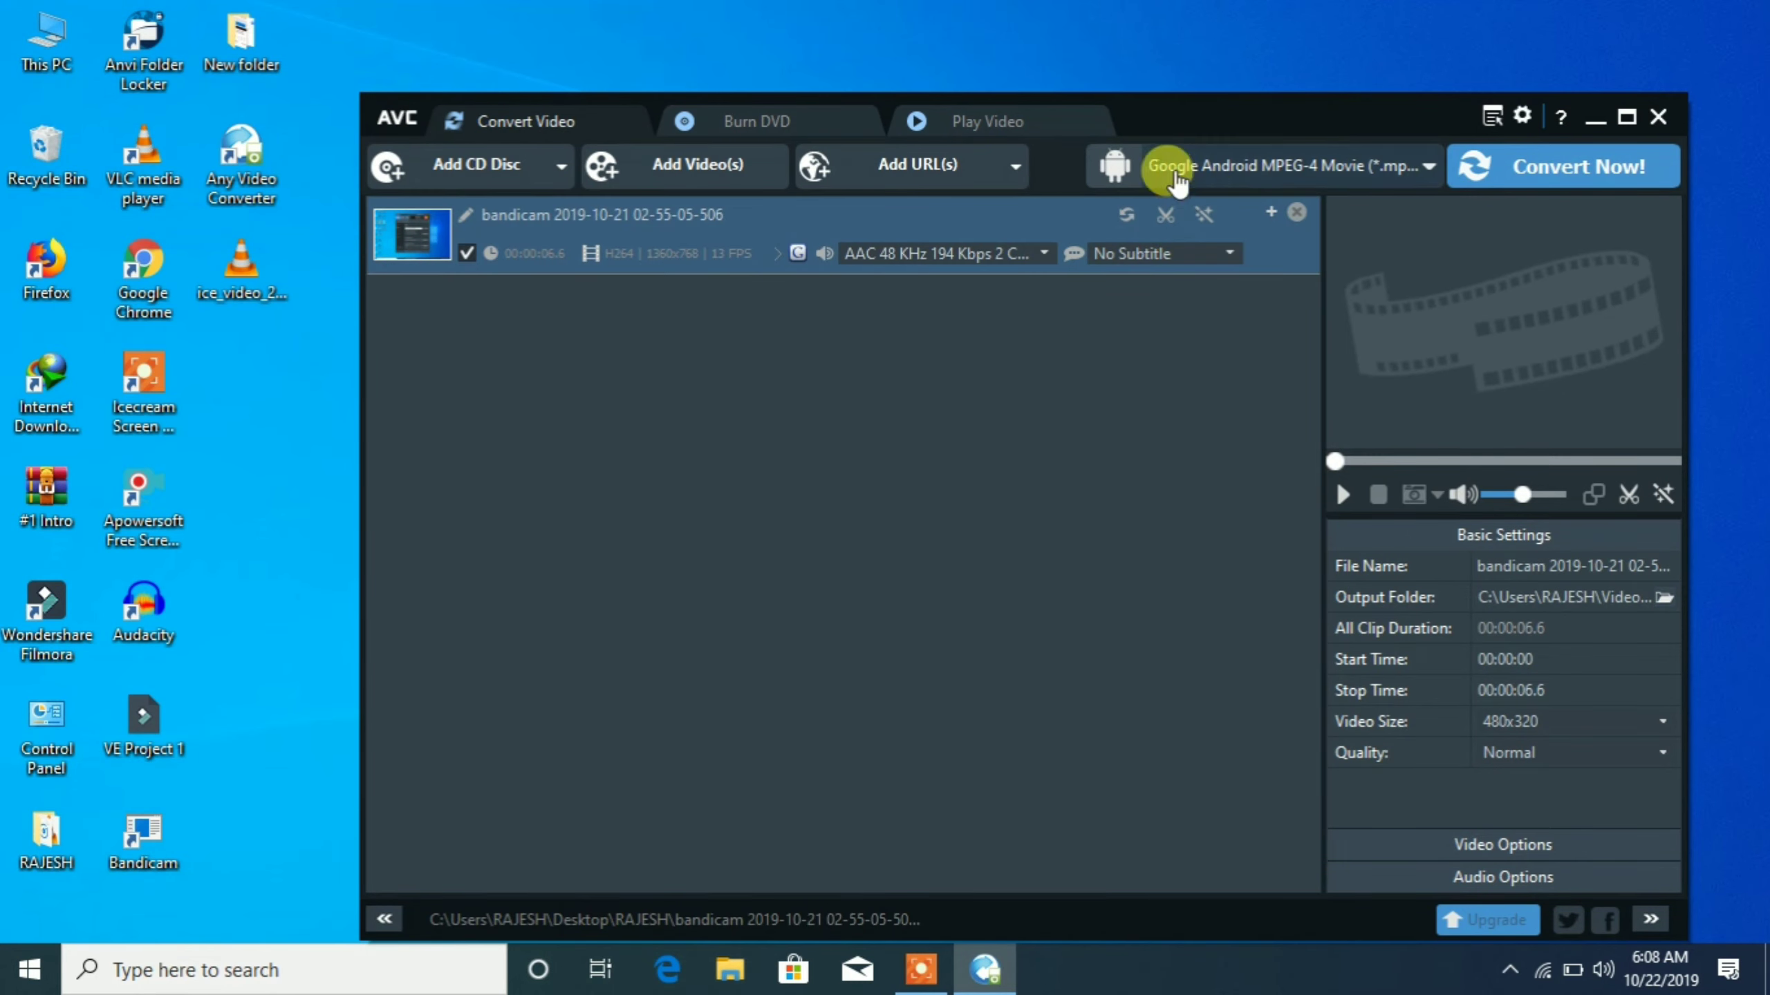
# - Set the output profile for the added video to HTC Desire MPEG-4 Movie (*.mp4) from the Android phone profiles
pyautogui.click(1422, 174)
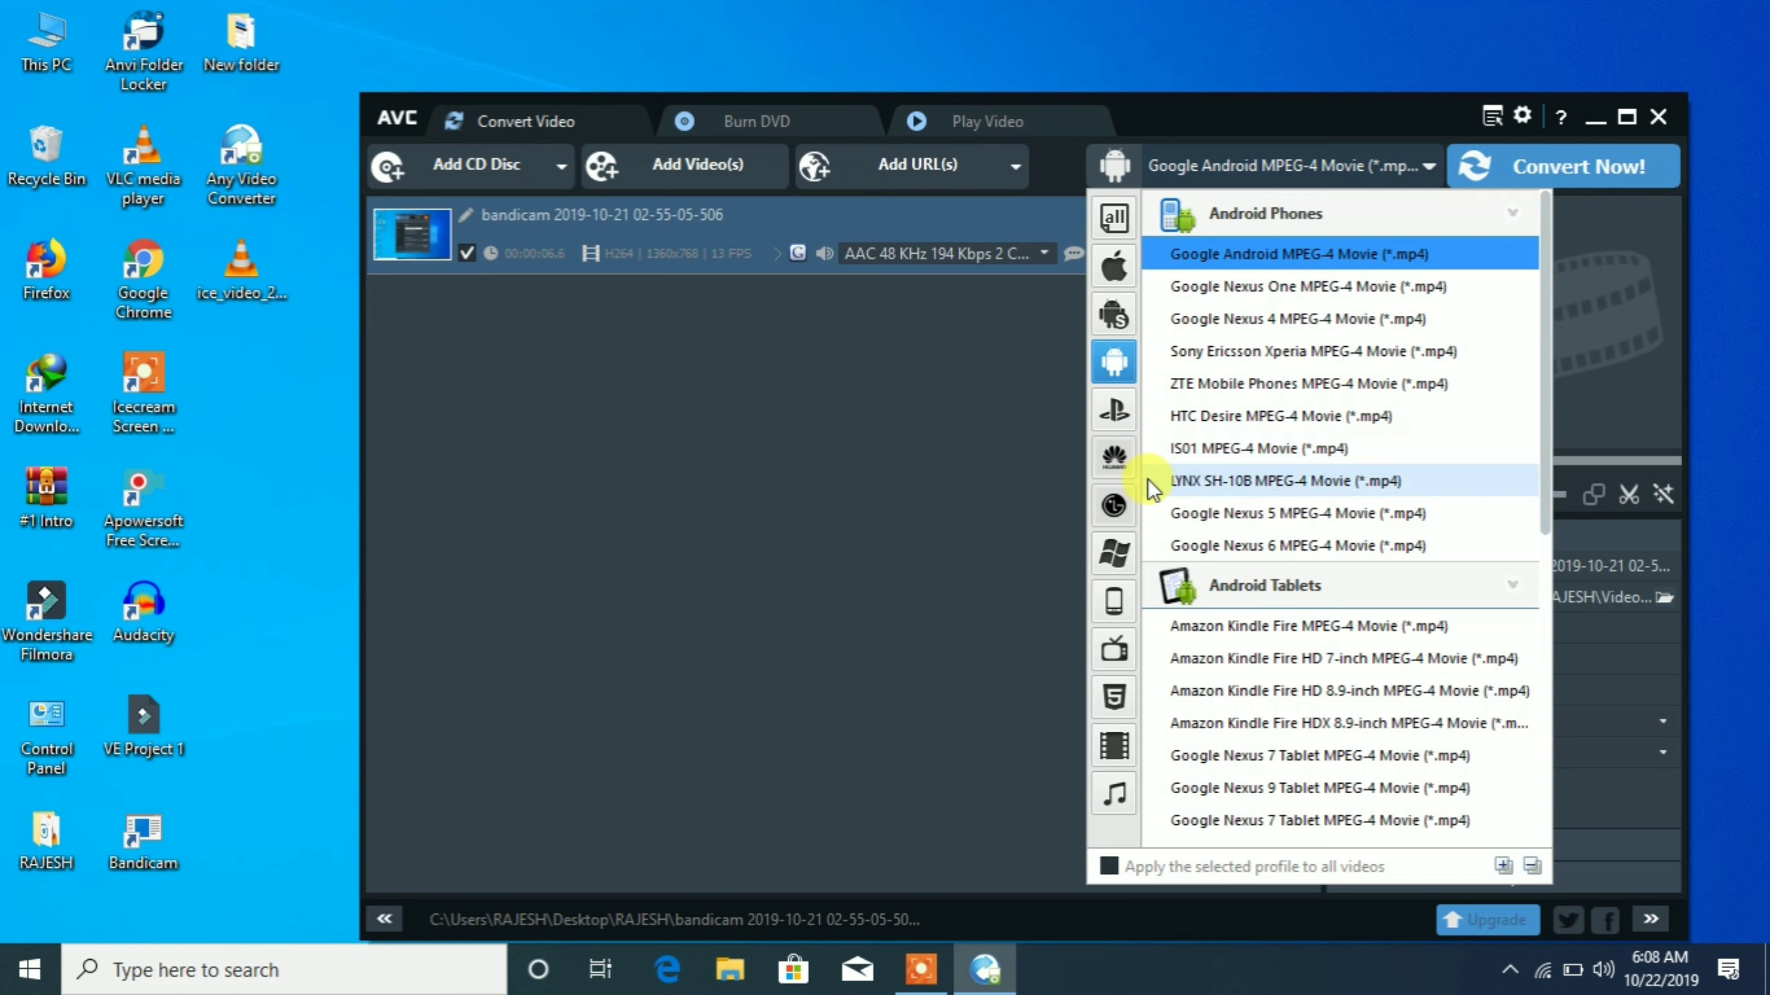
pyautogui.click(1114, 610)
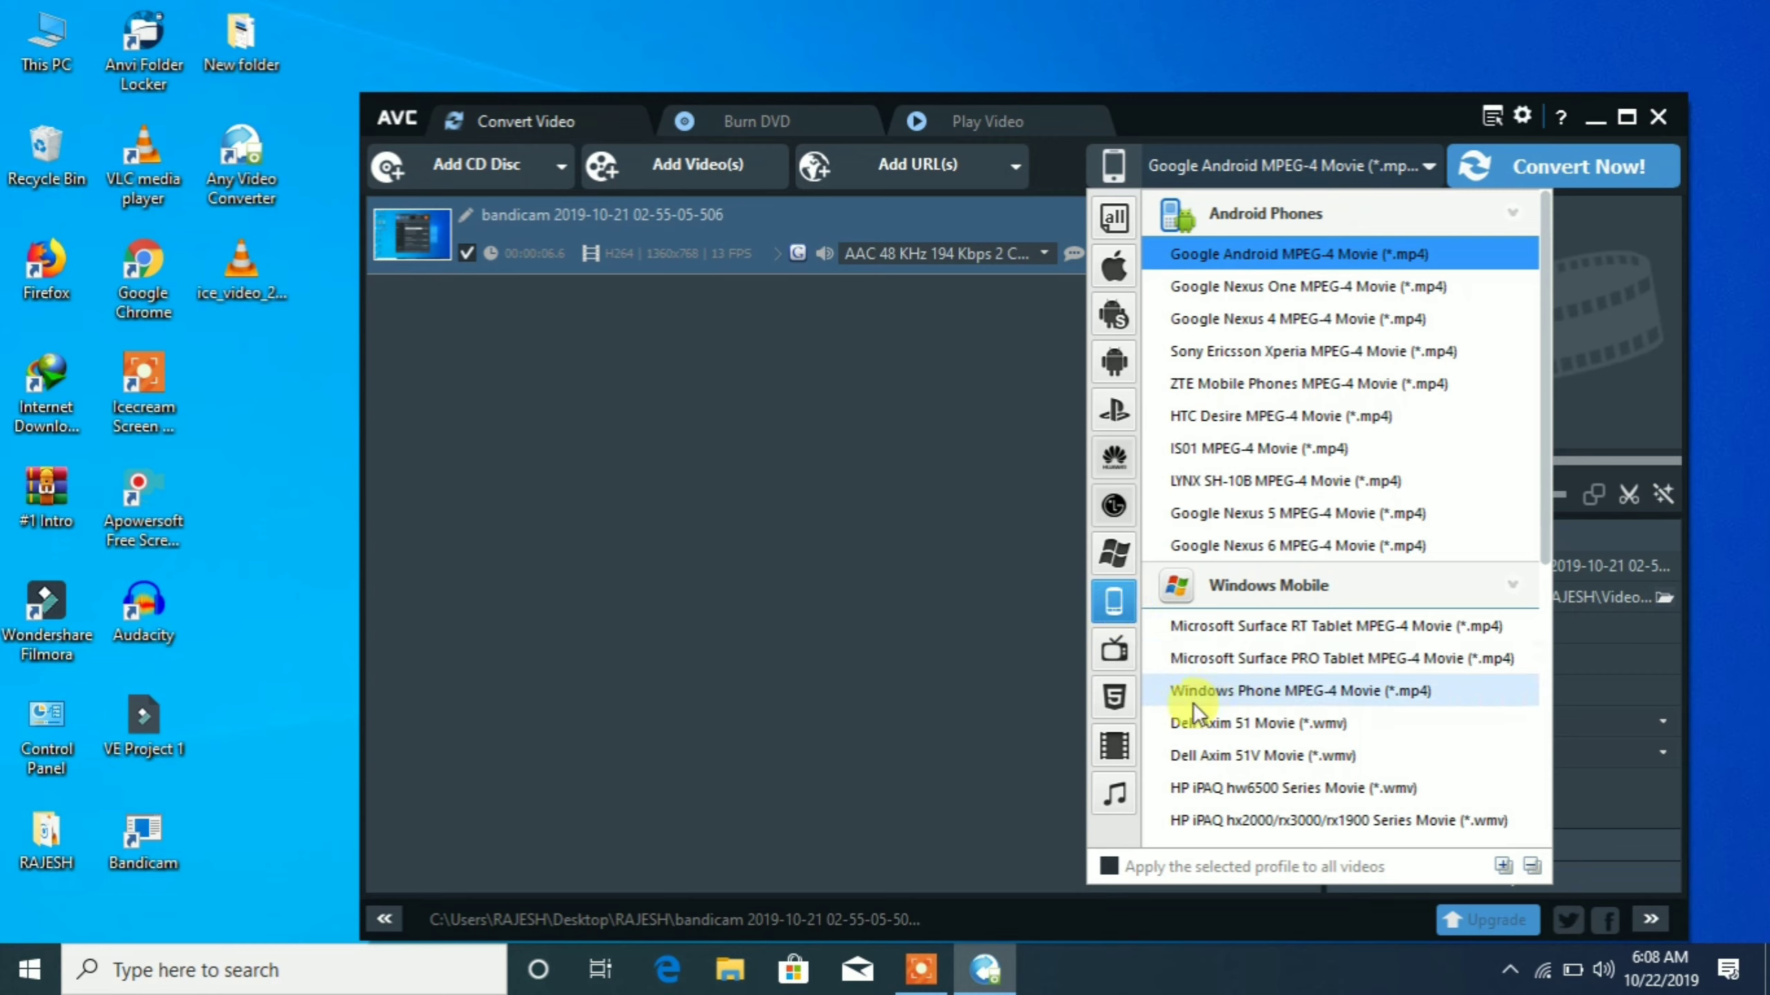
pyautogui.click(1113, 798)
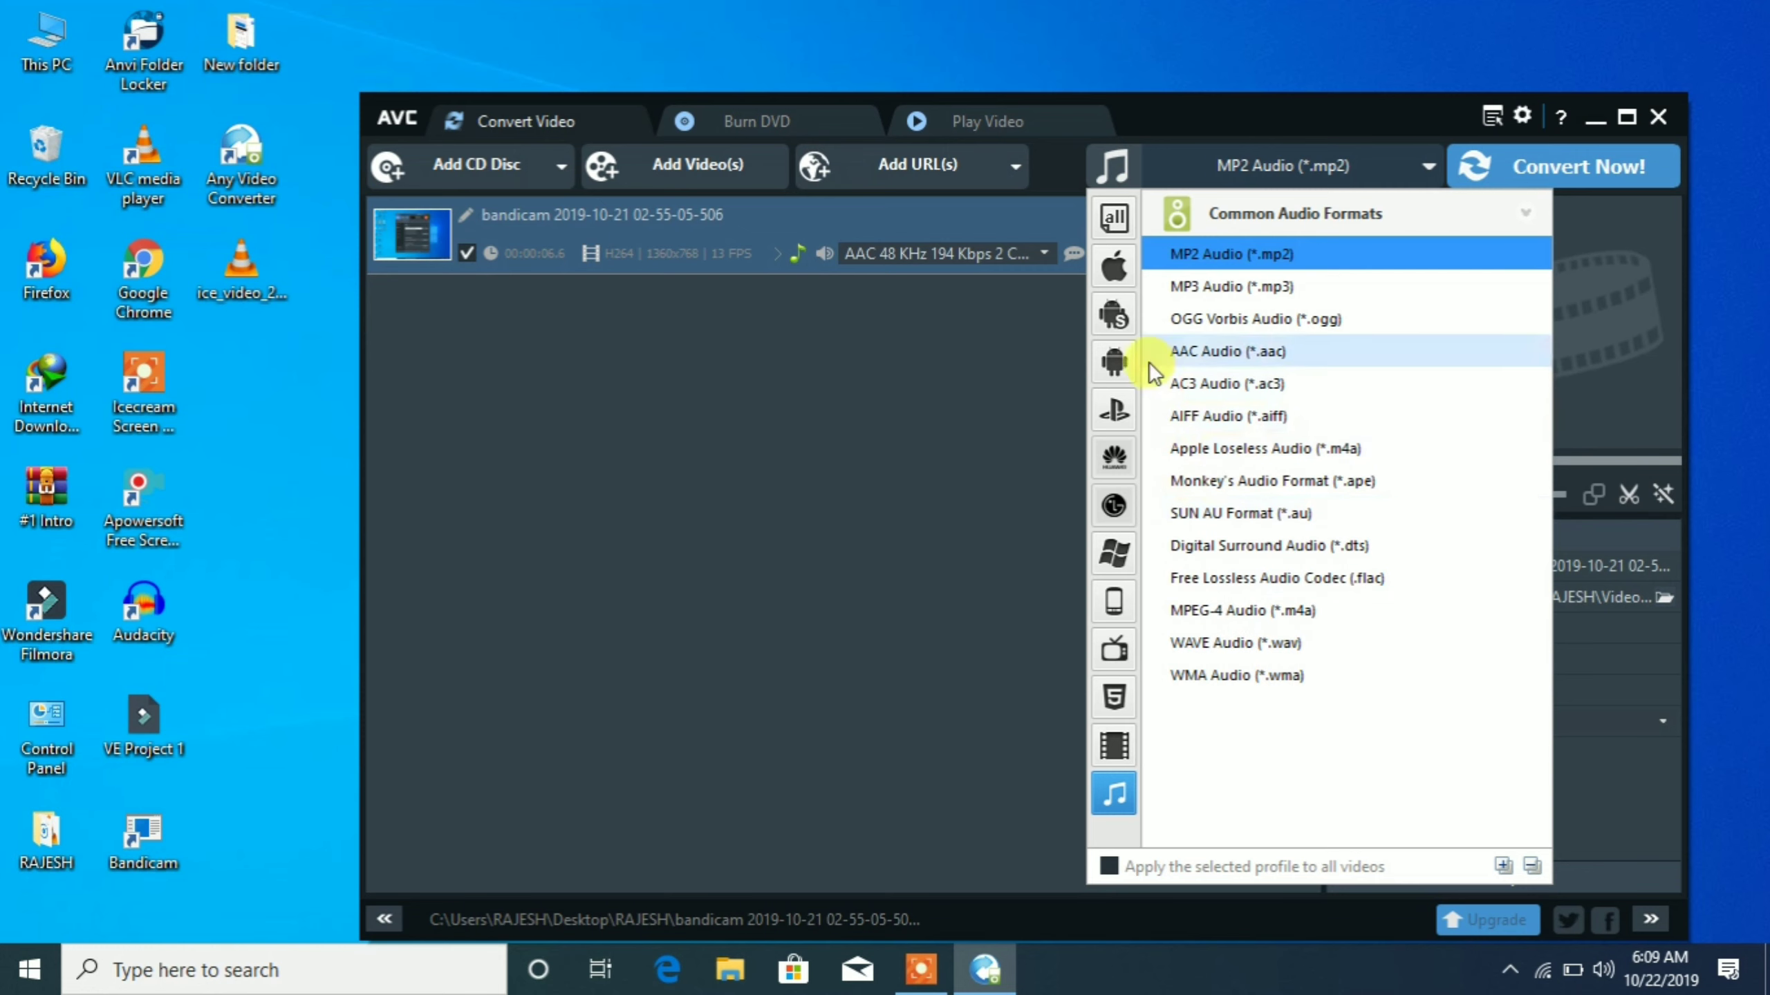
pyautogui.click(1114, 317)
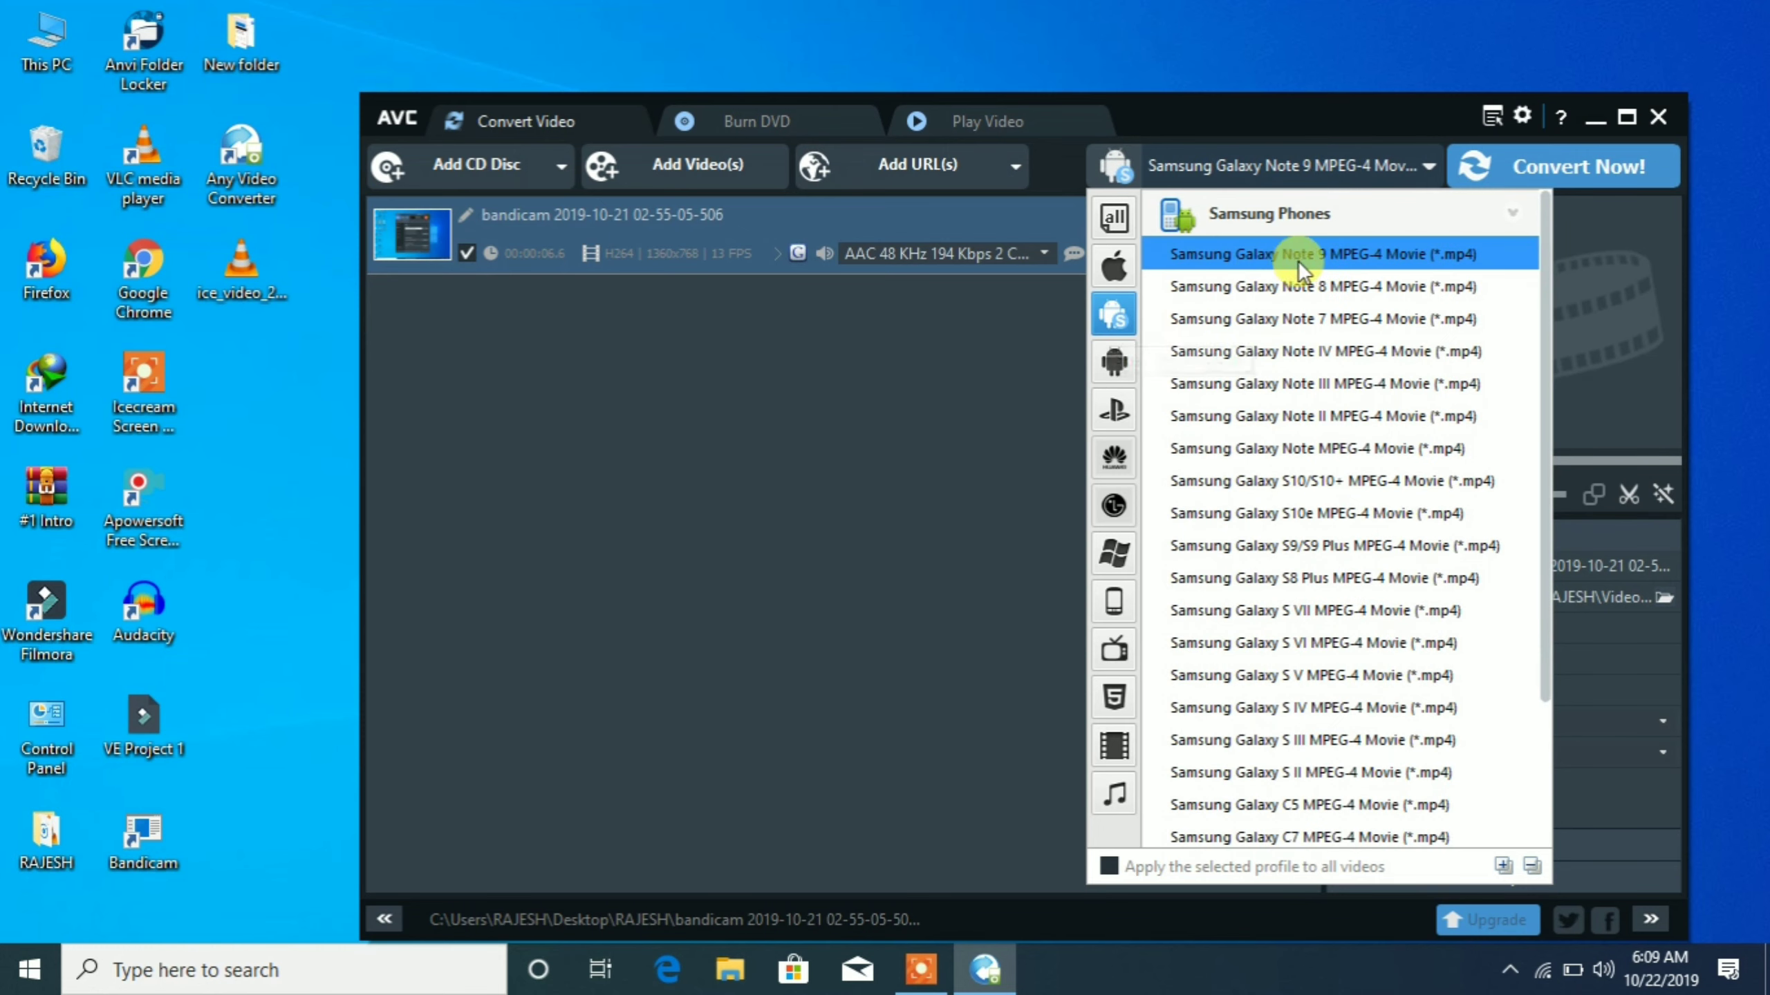
pyautogui.scroll(-2, 1255, 618)
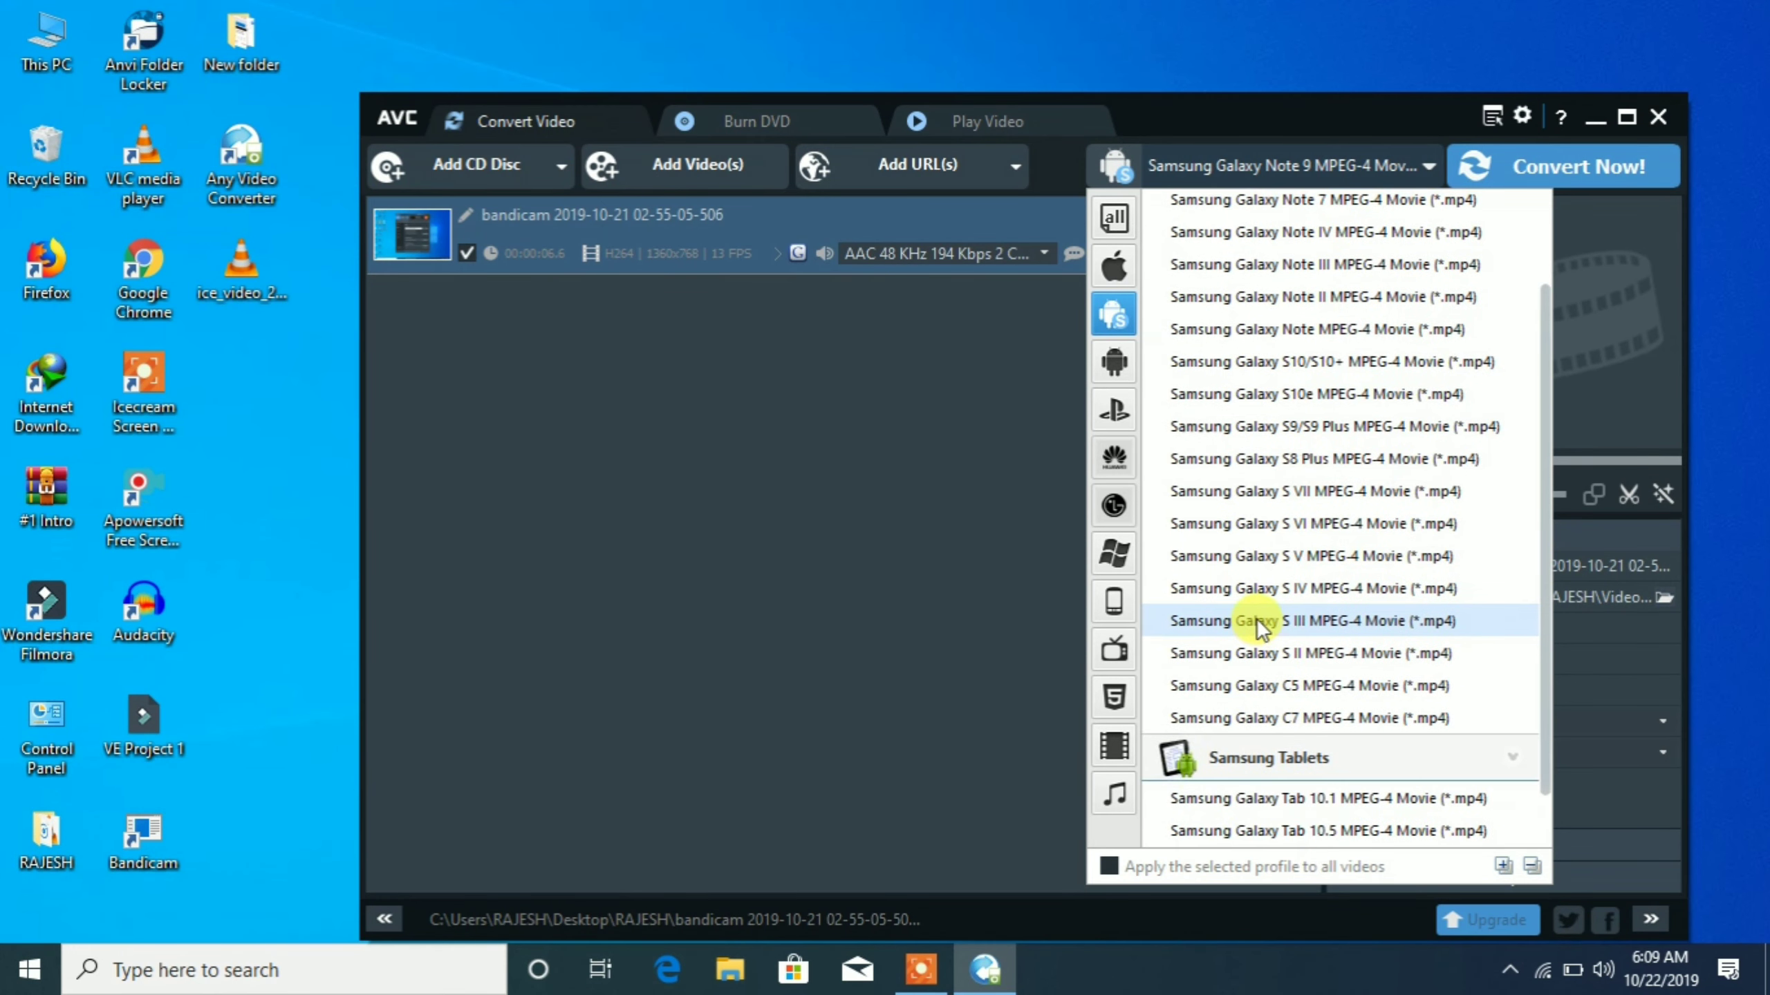
pyautogui.scroll(-1, 1255, 618)
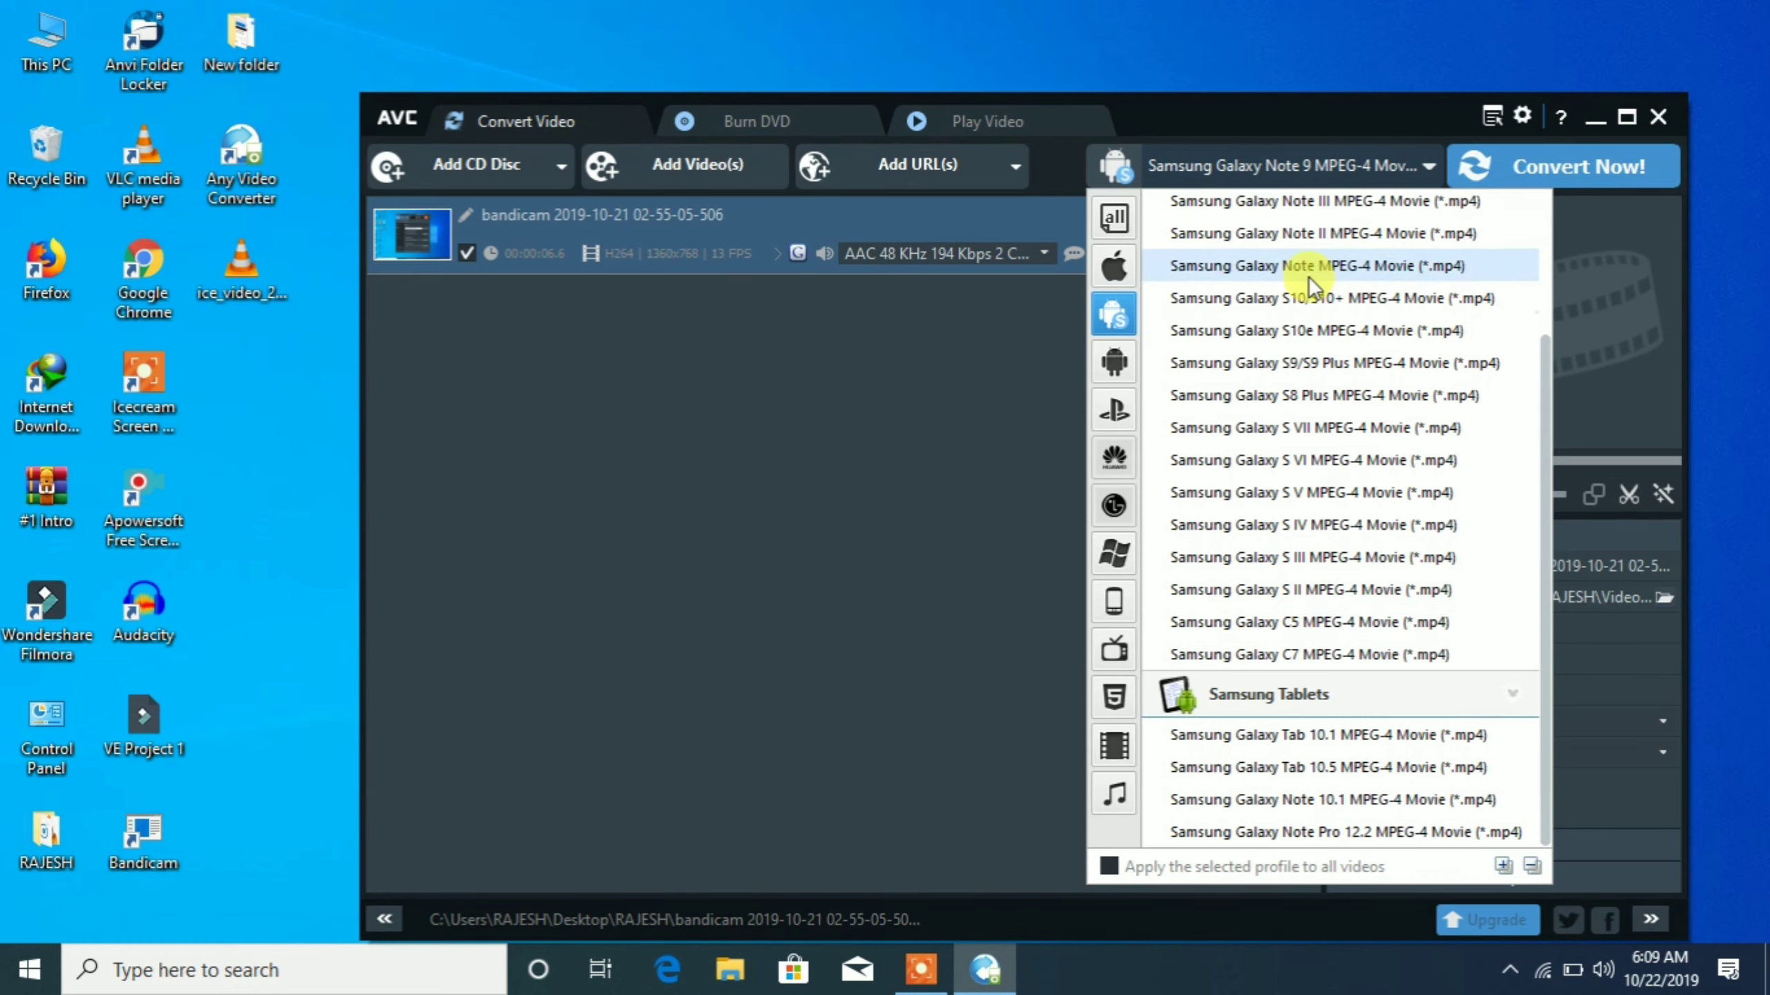
pyautogui.click(1114, 265)
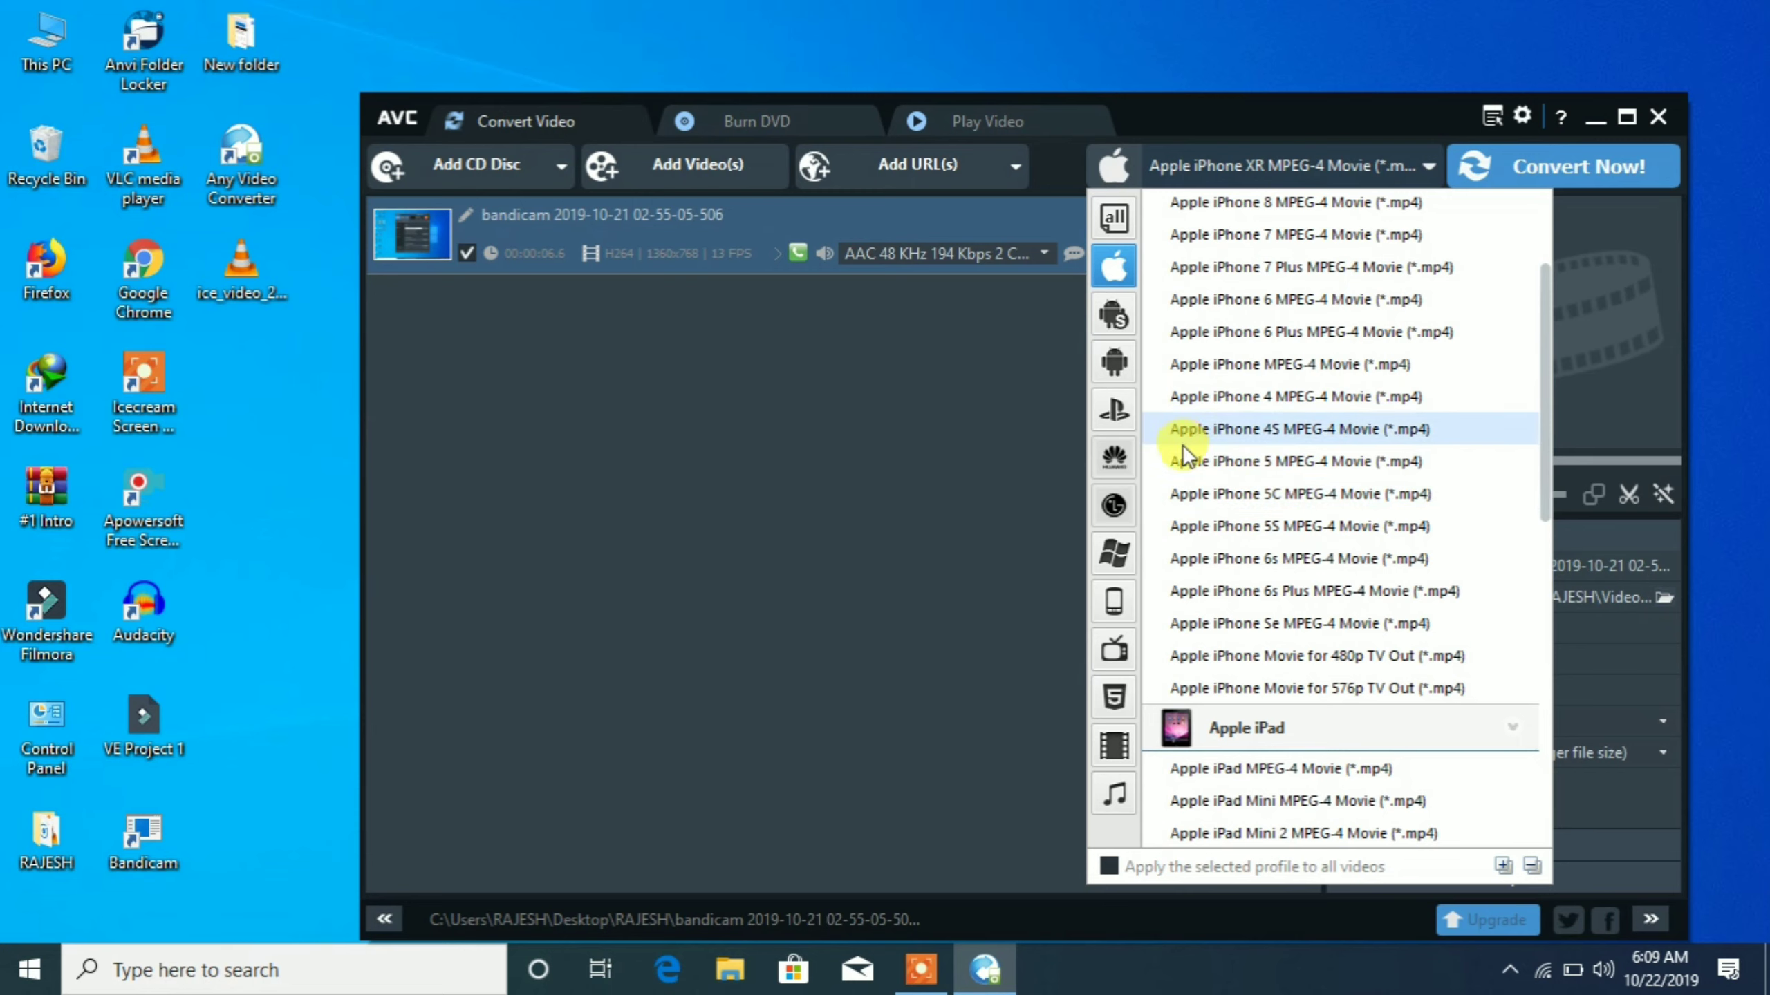
pyautogui.click(1115, 383)
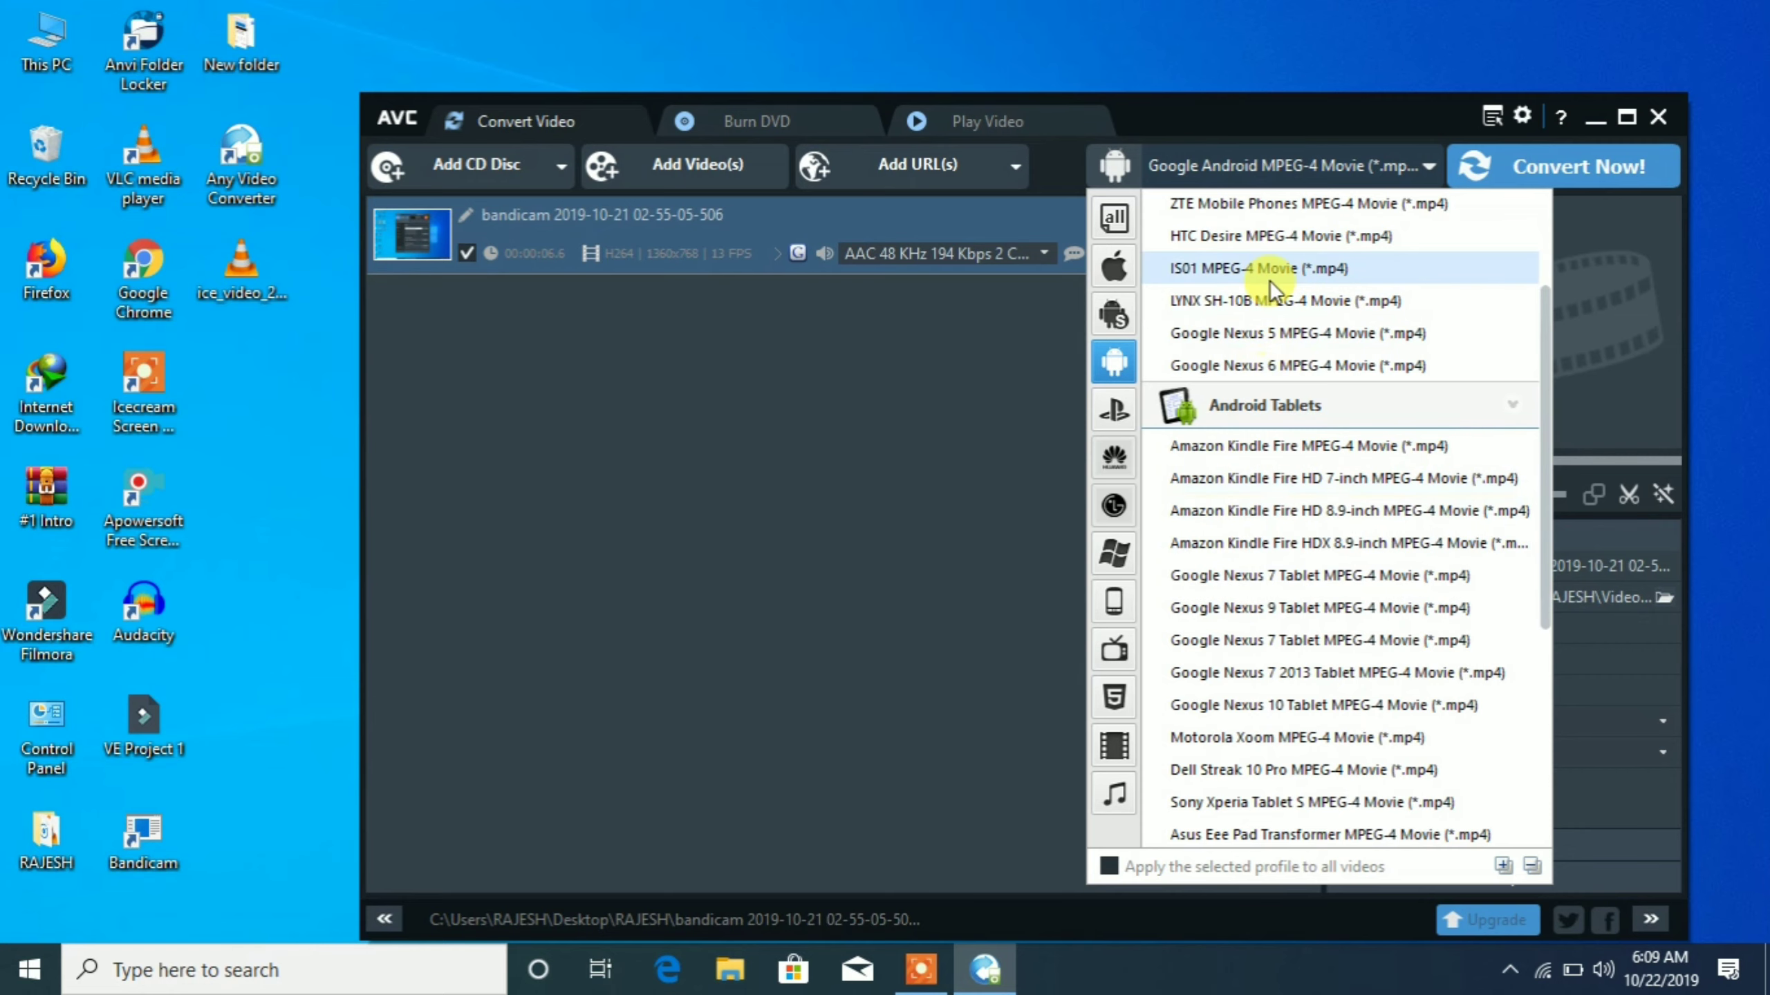
pyautogui.click(1264, 244)
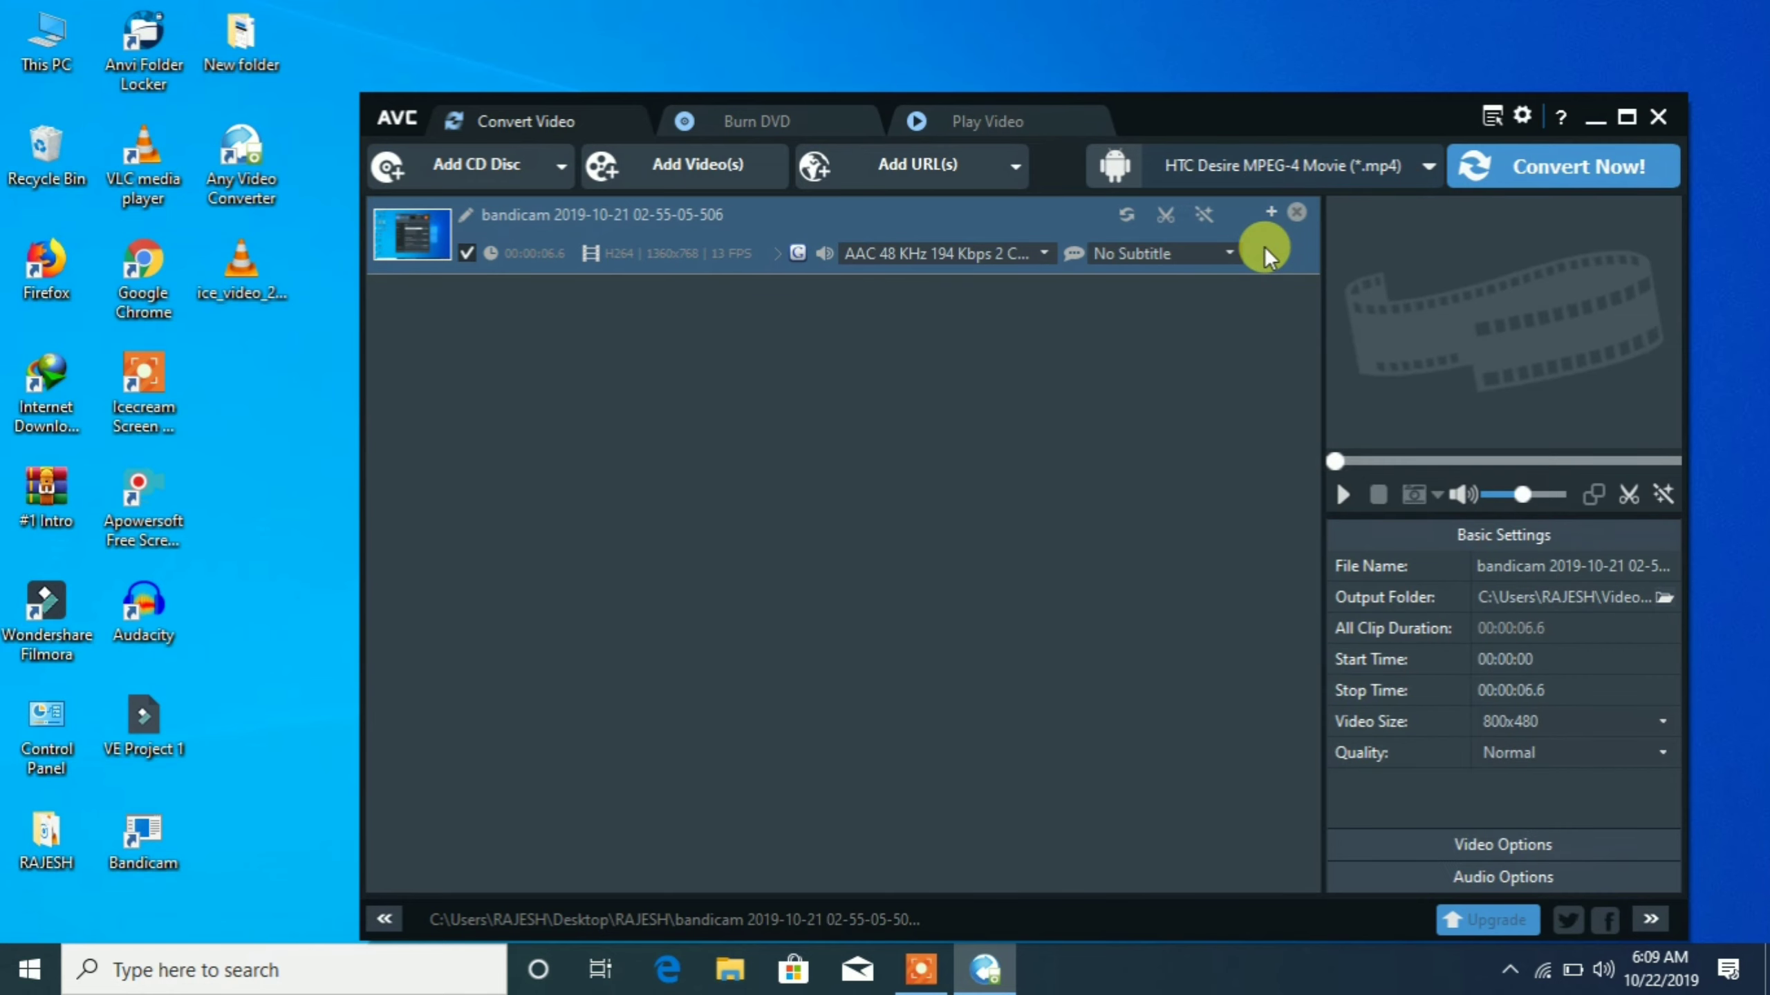
# - Briefly preview the added video and convert it, declining the AVC Pro subscription offer
pyautogui.click(1335, 494)
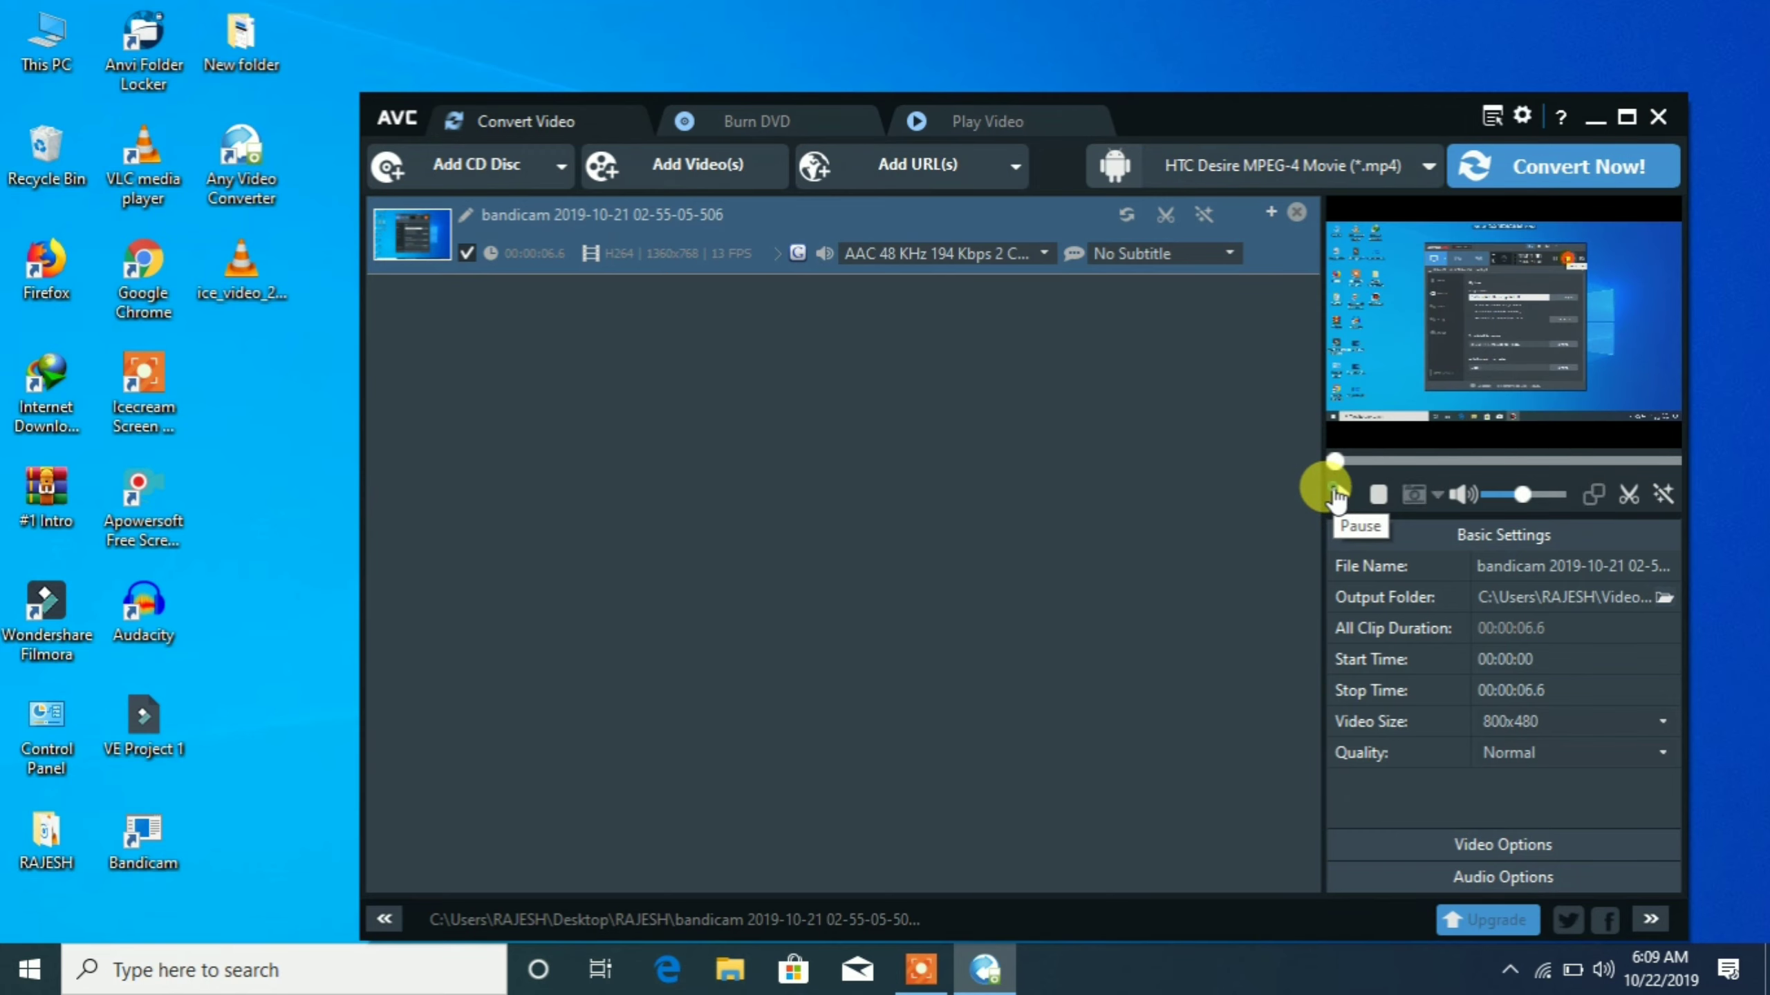
pyautogui.click(1335, 495)
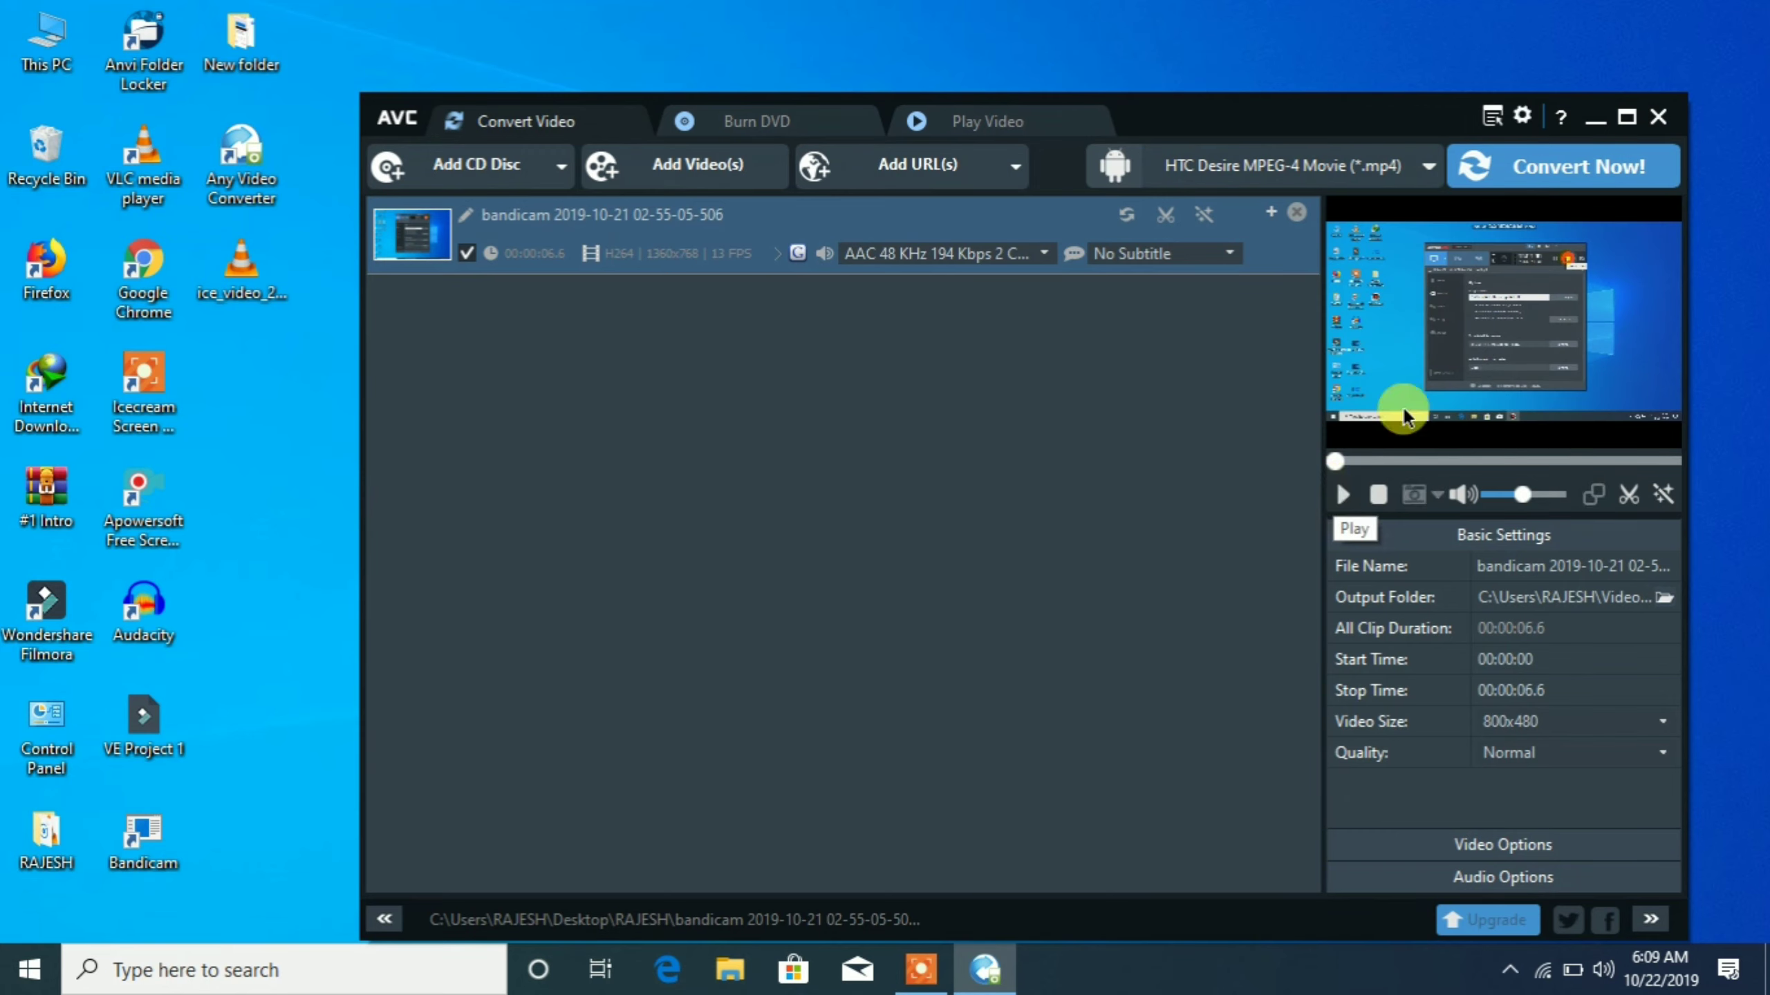
pyautogui.click(1555, 187)
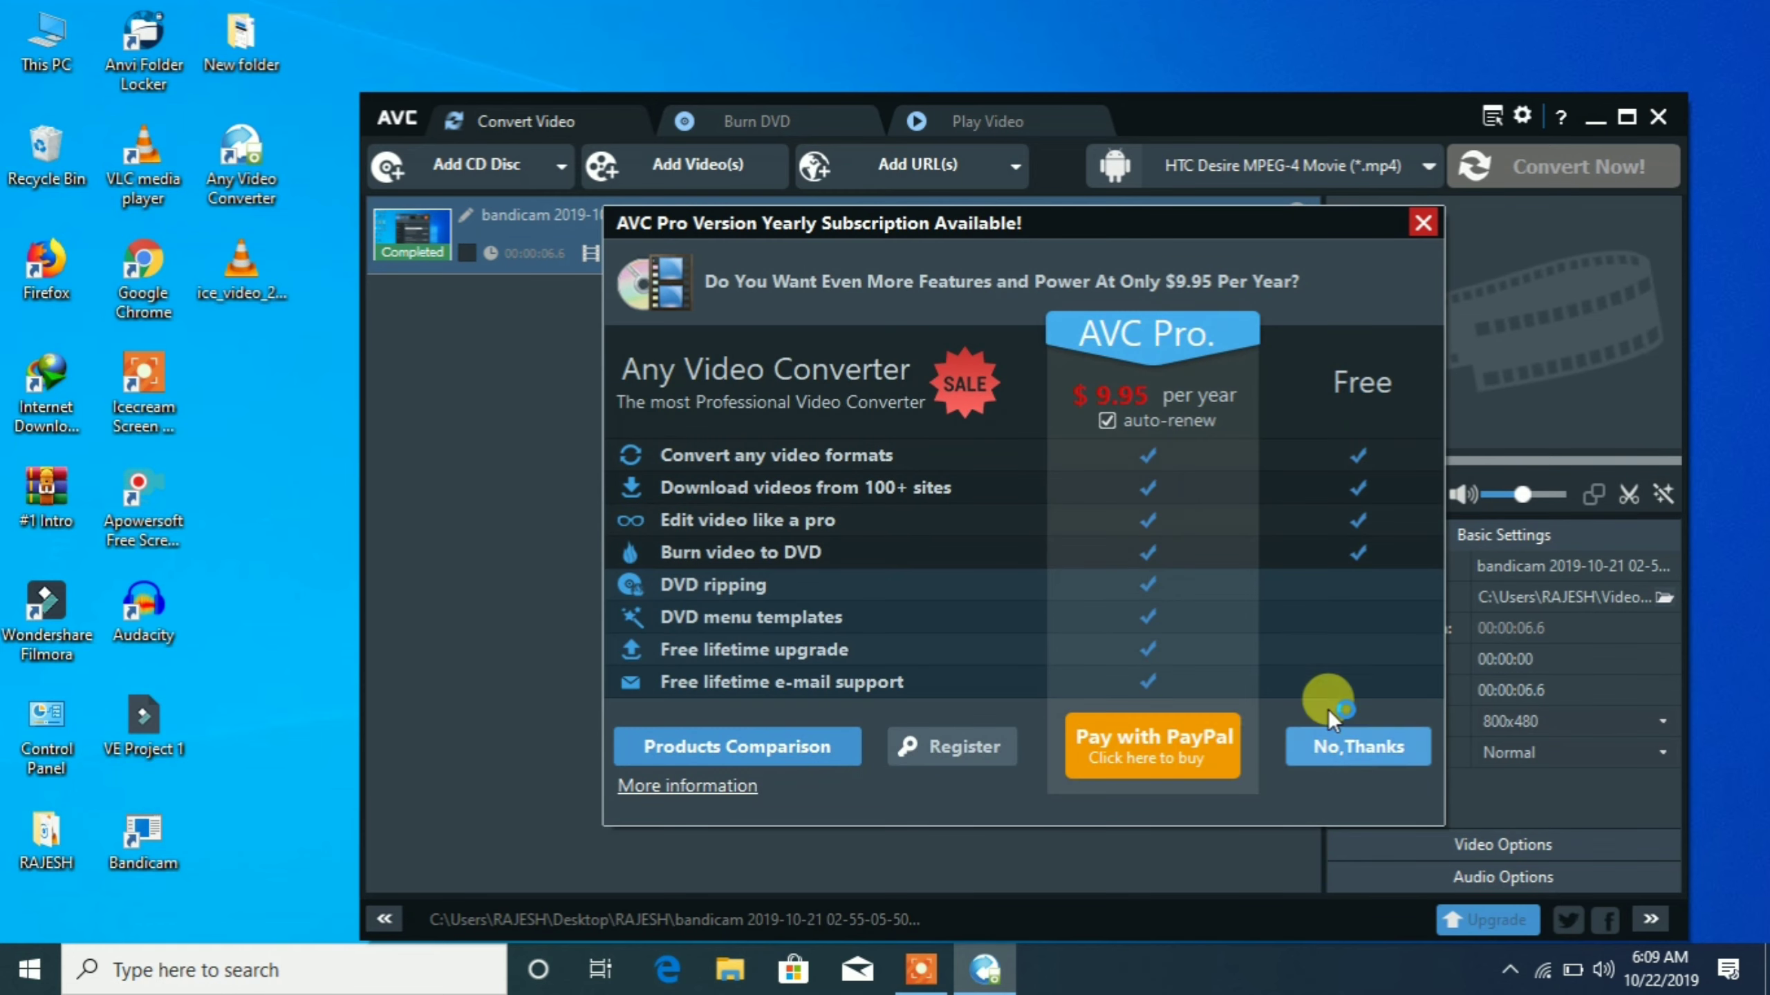
pyautogui.click(1335, 744)
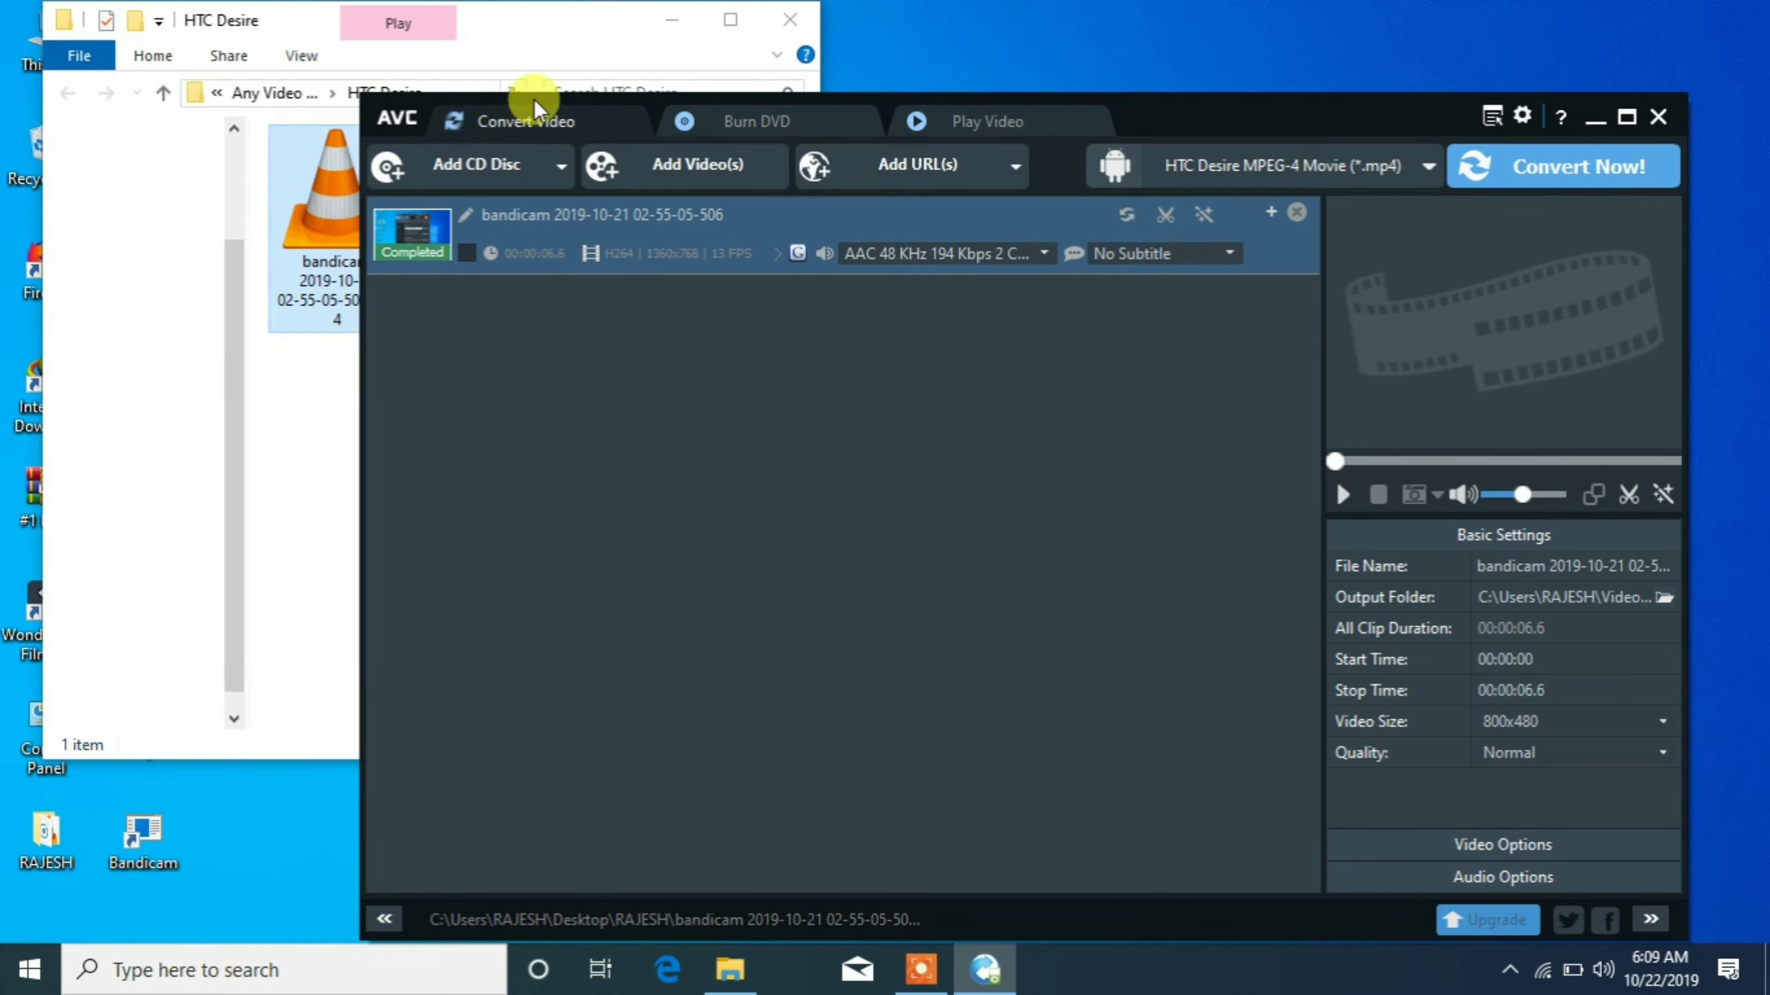
pyautogui.click(313, 382)
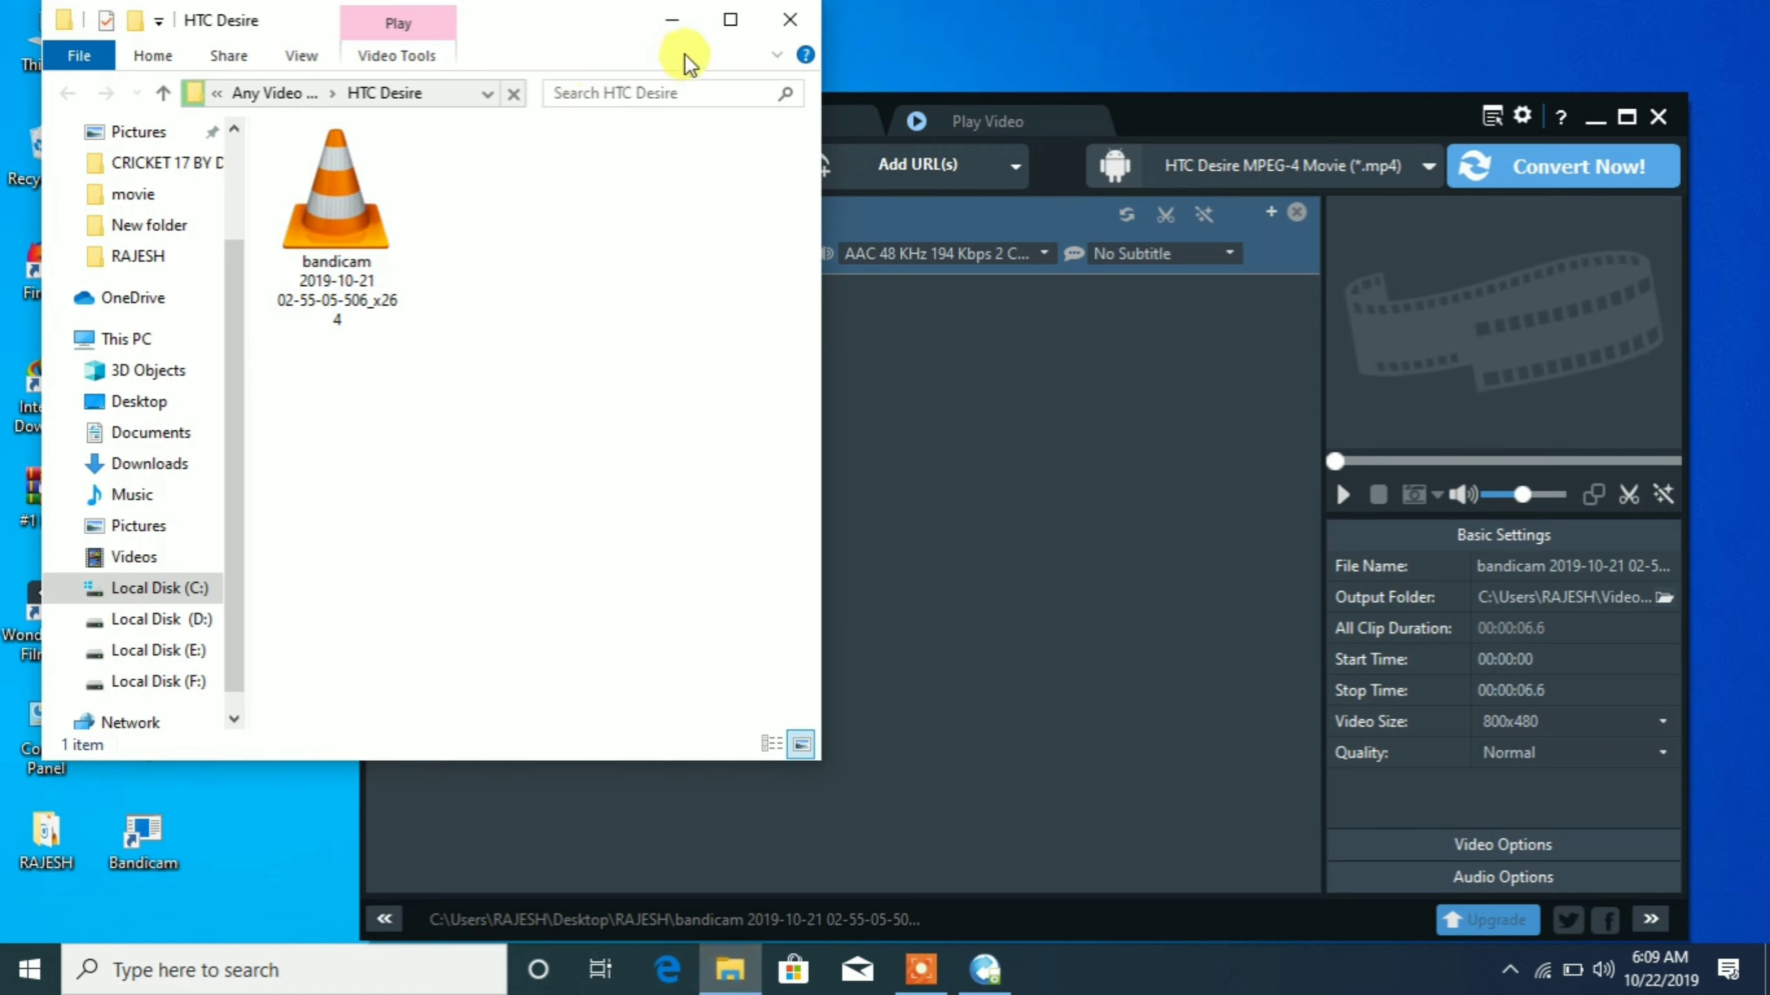
pyautogui.click(730, 21)
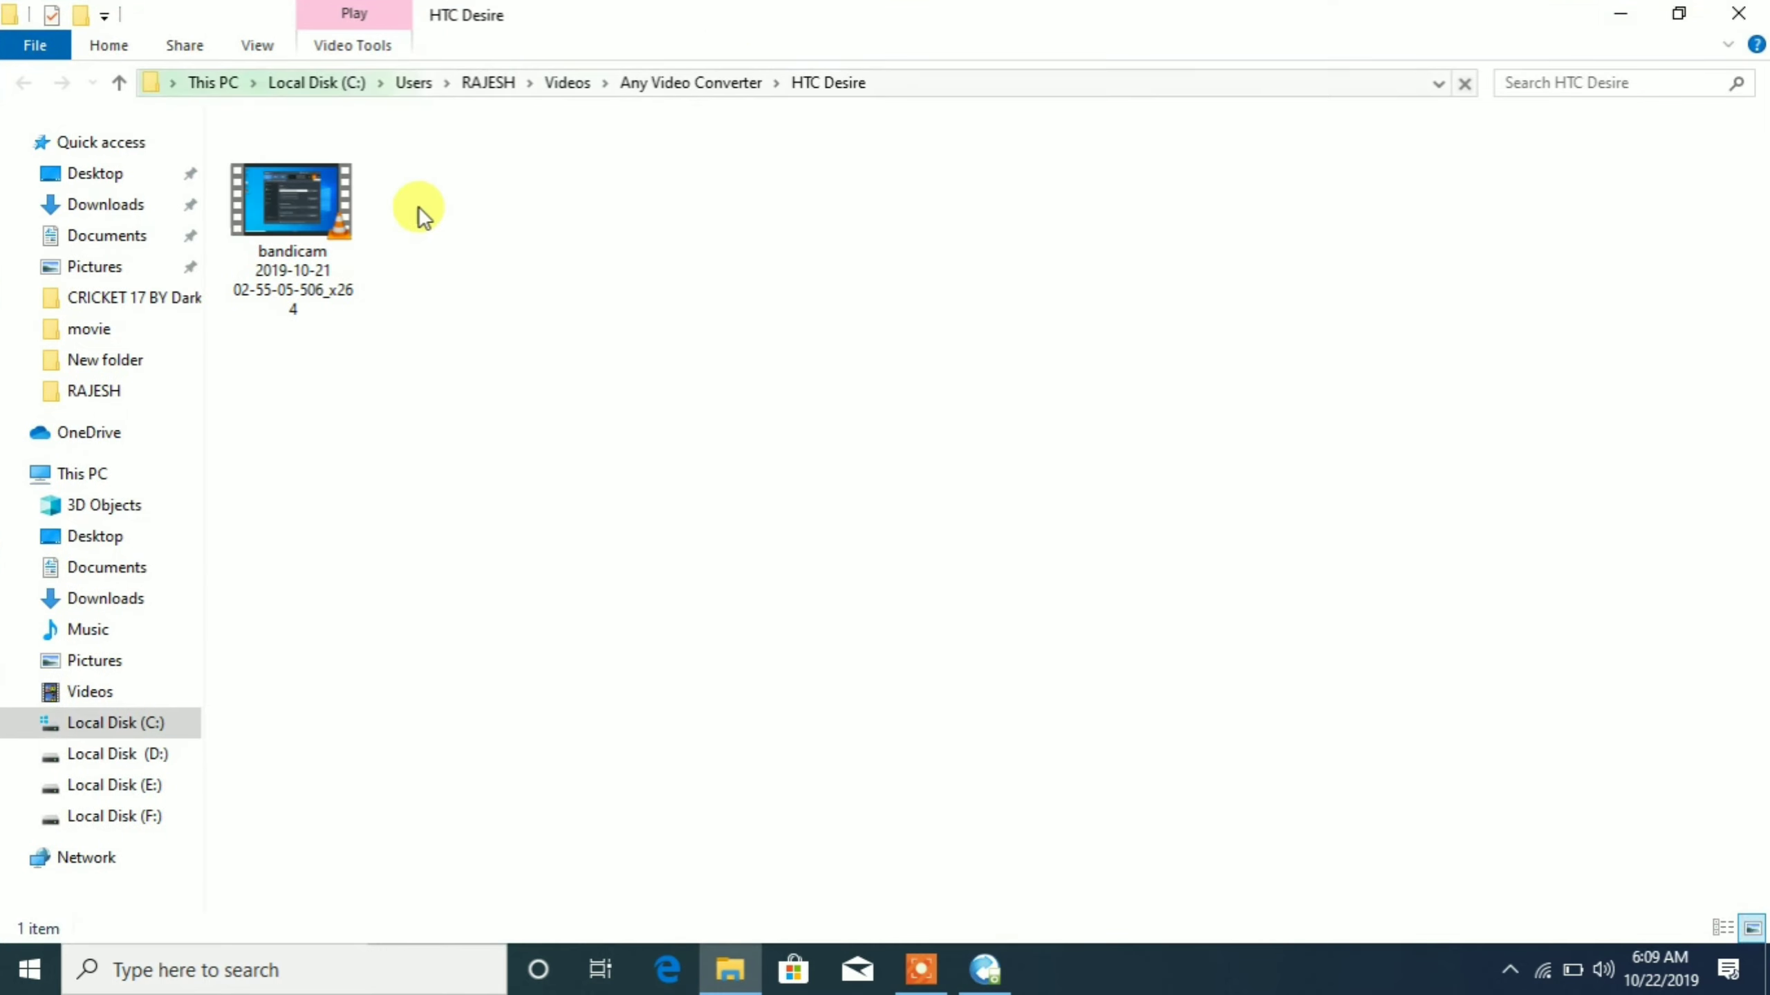
pyautogui.click(324, 219)
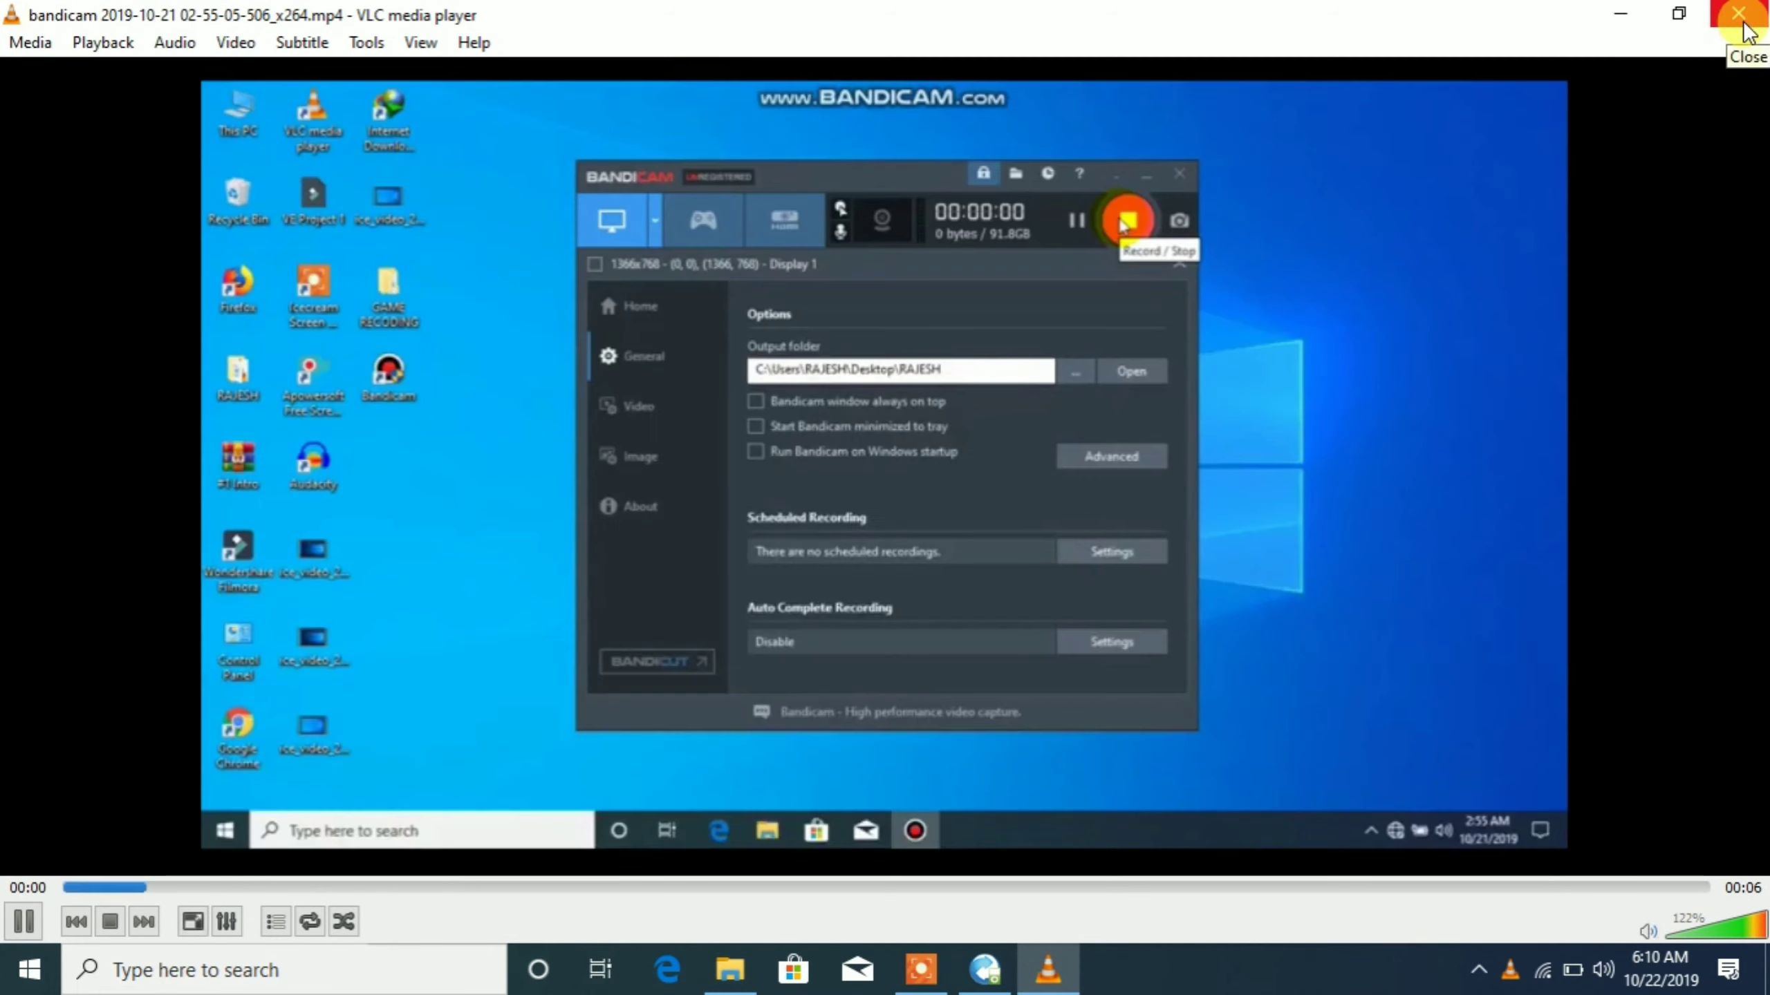
pyautogui.click(1749, 26)
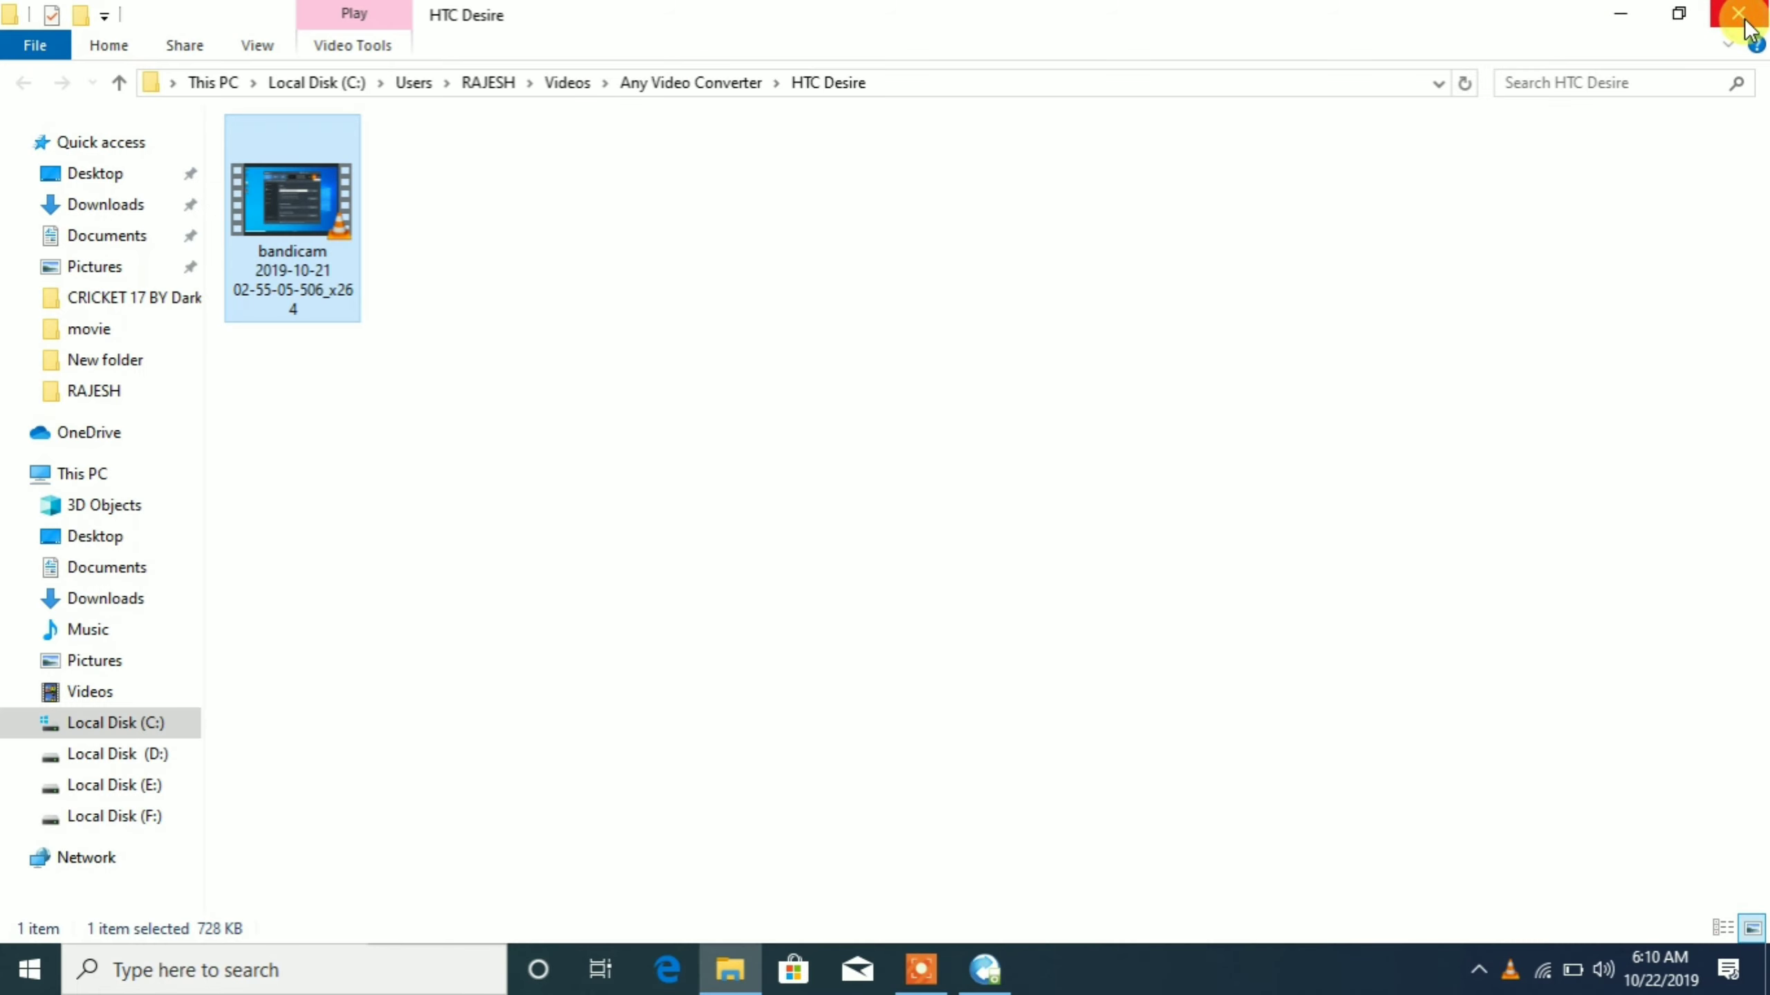
pyautogui.click(1749, 17)
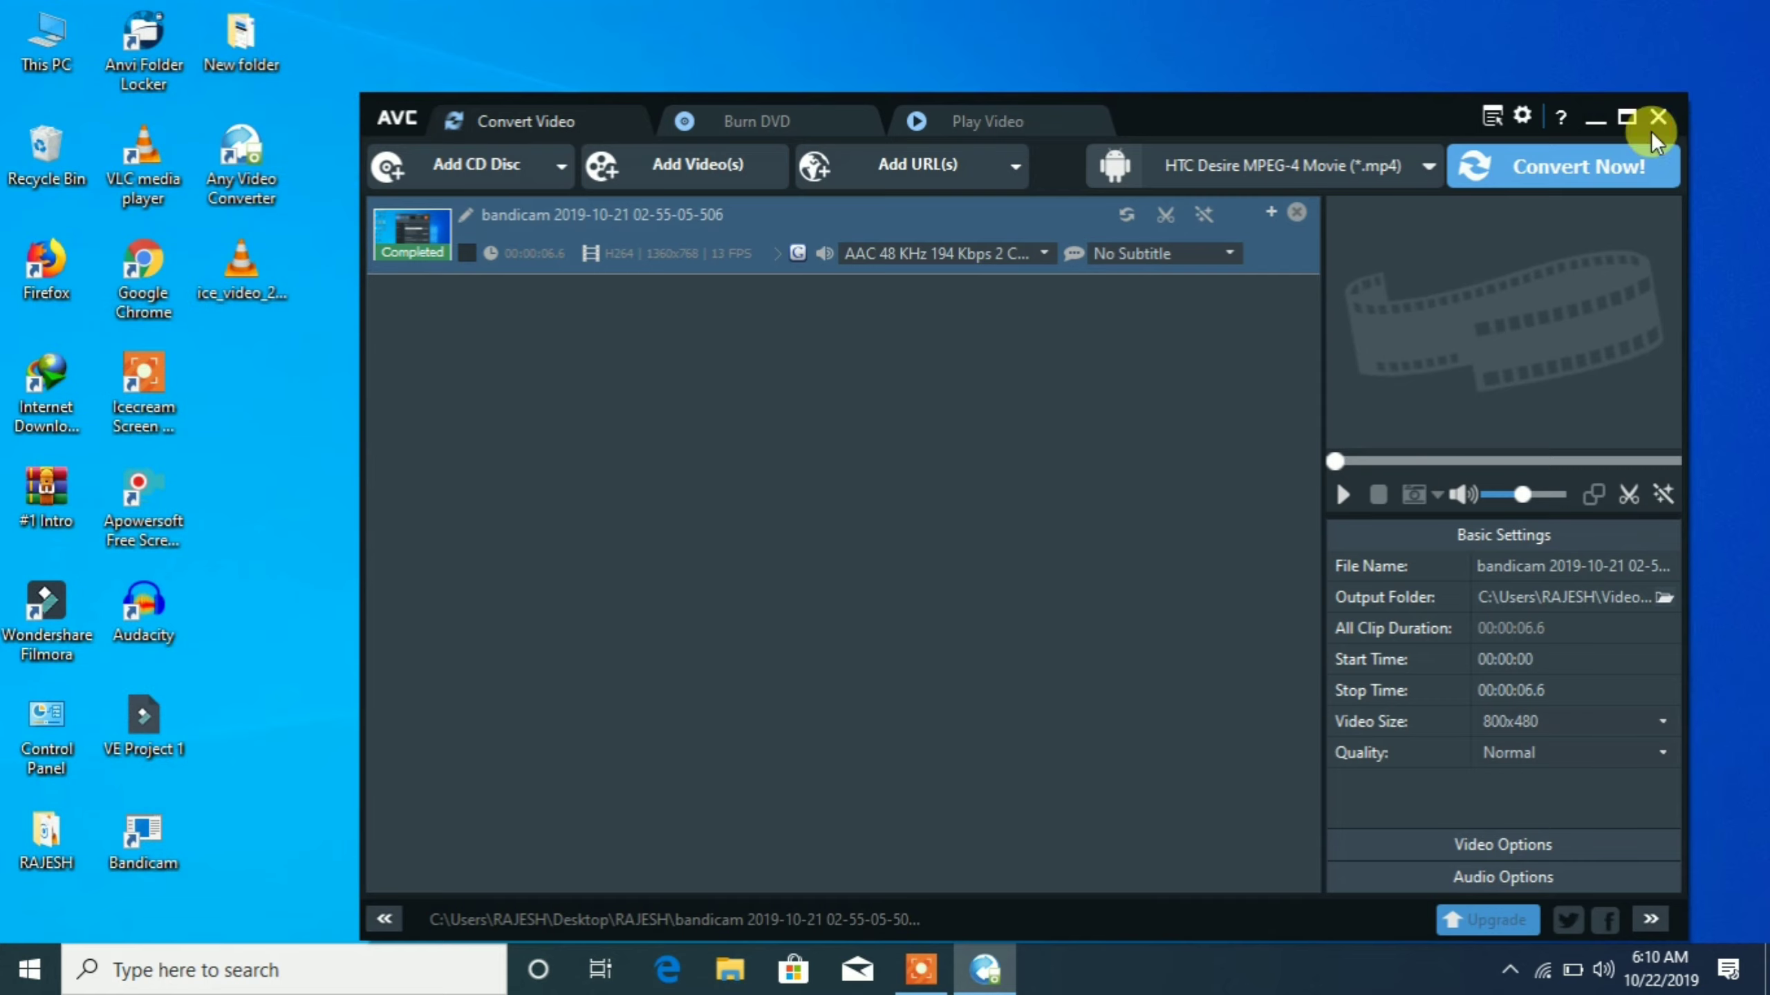
pyautogui.click(1657, 118)
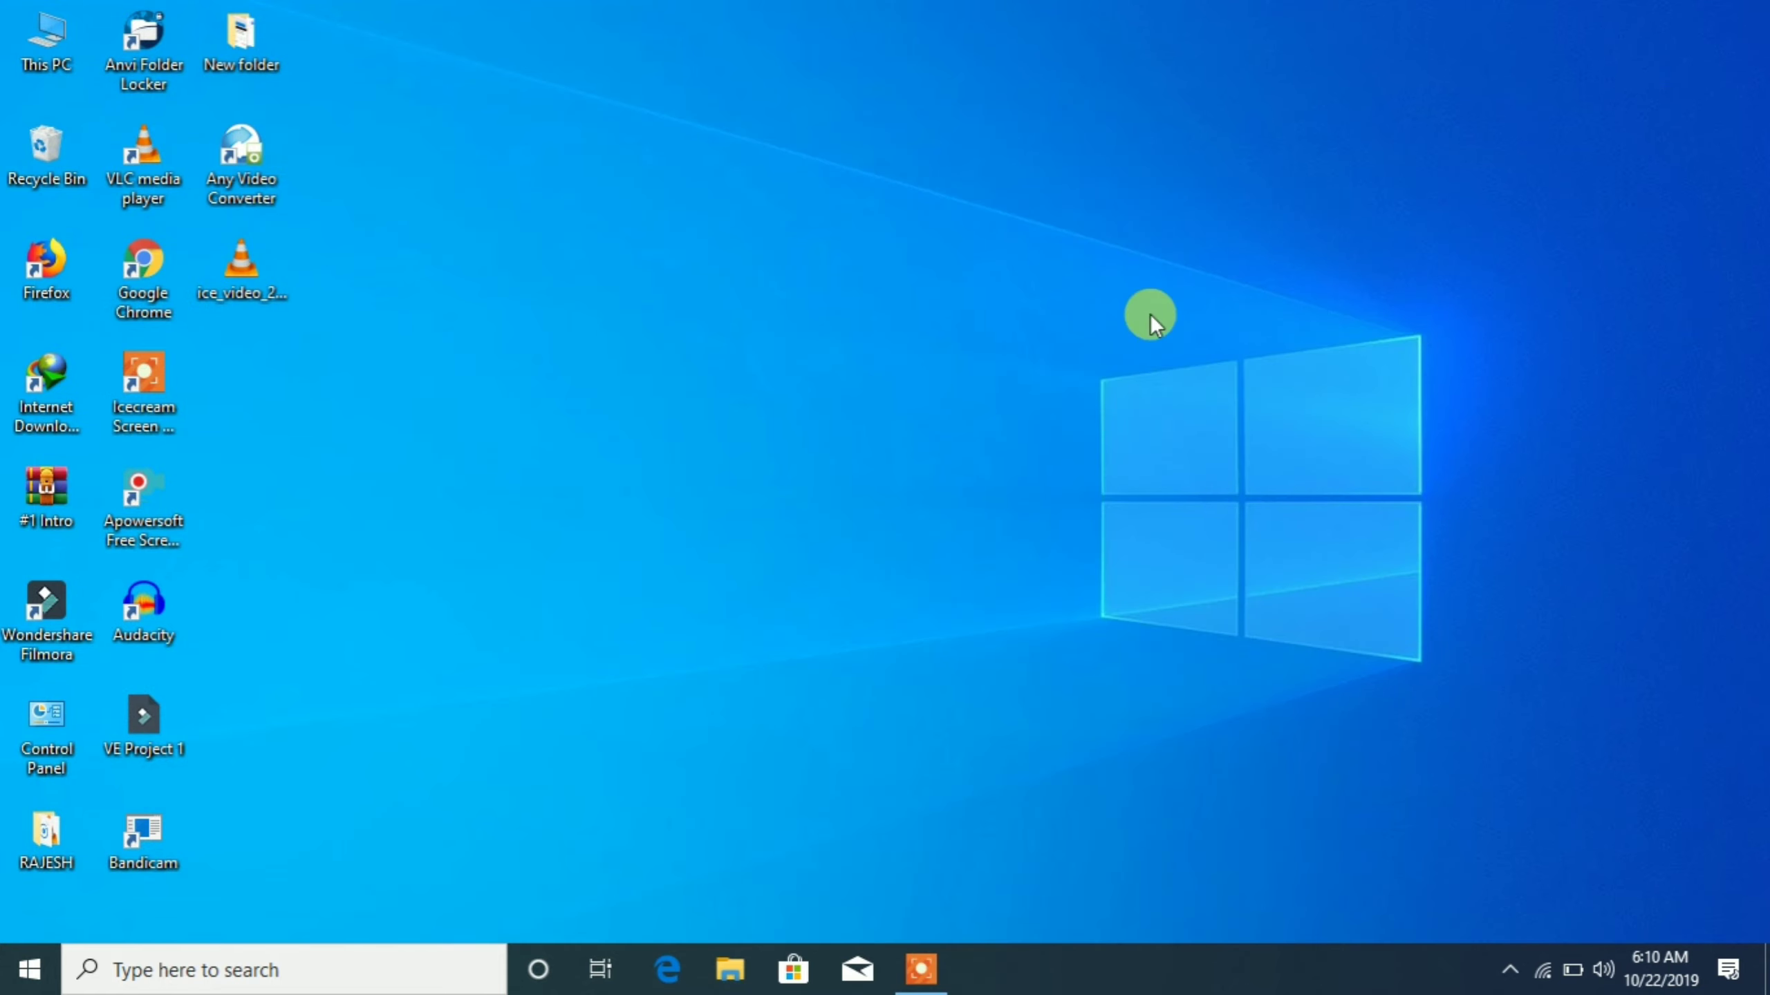